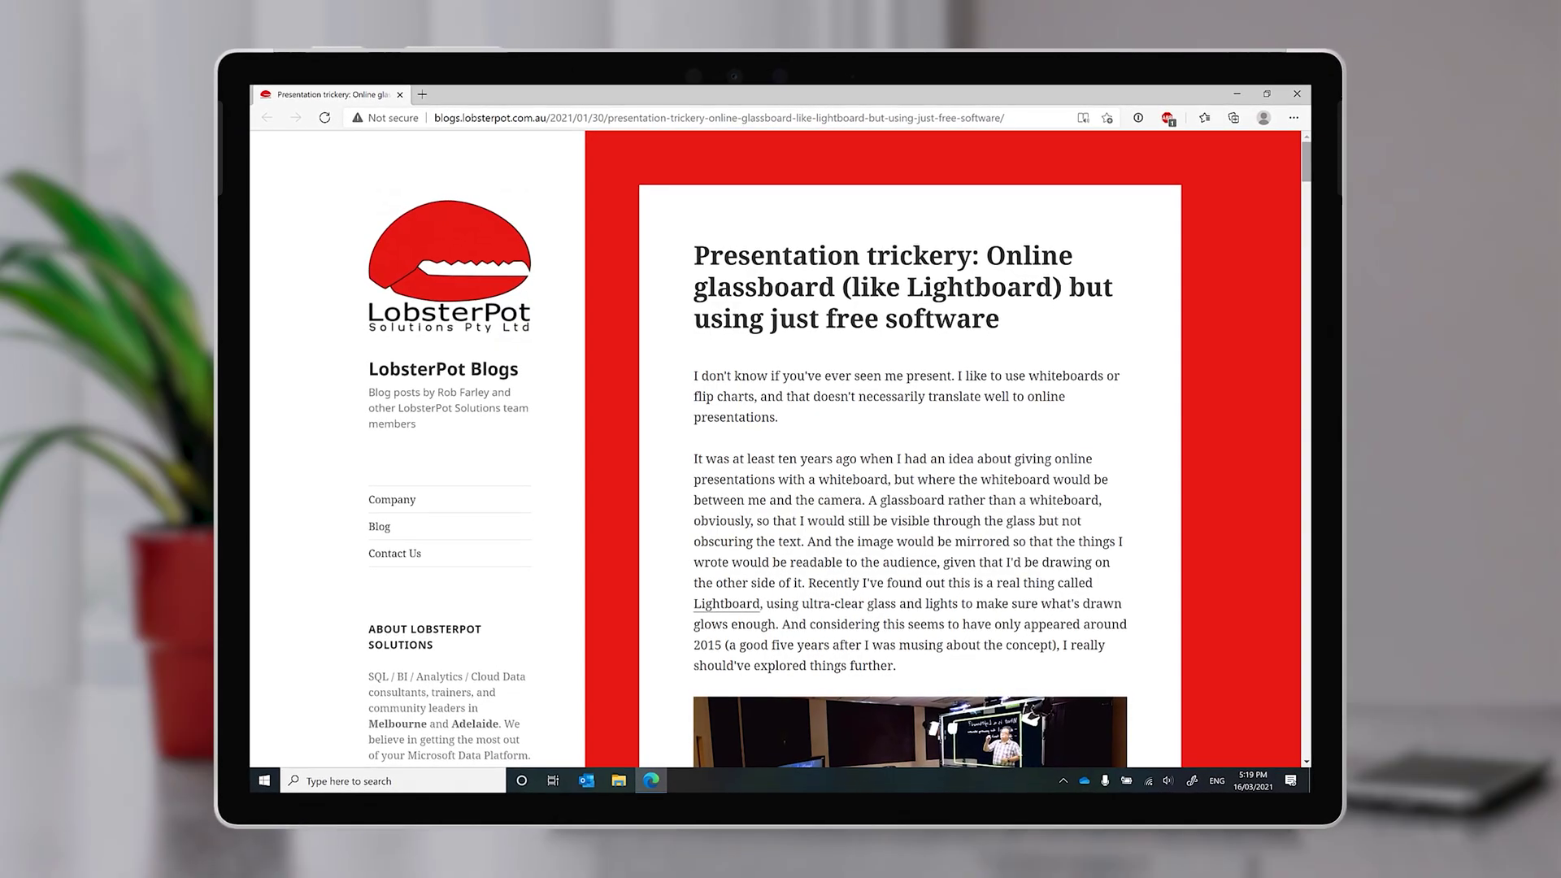
{"action": "scroll", "coordinate": [943, 447], "scroll_direction": "down", "scroll_amount": 20}
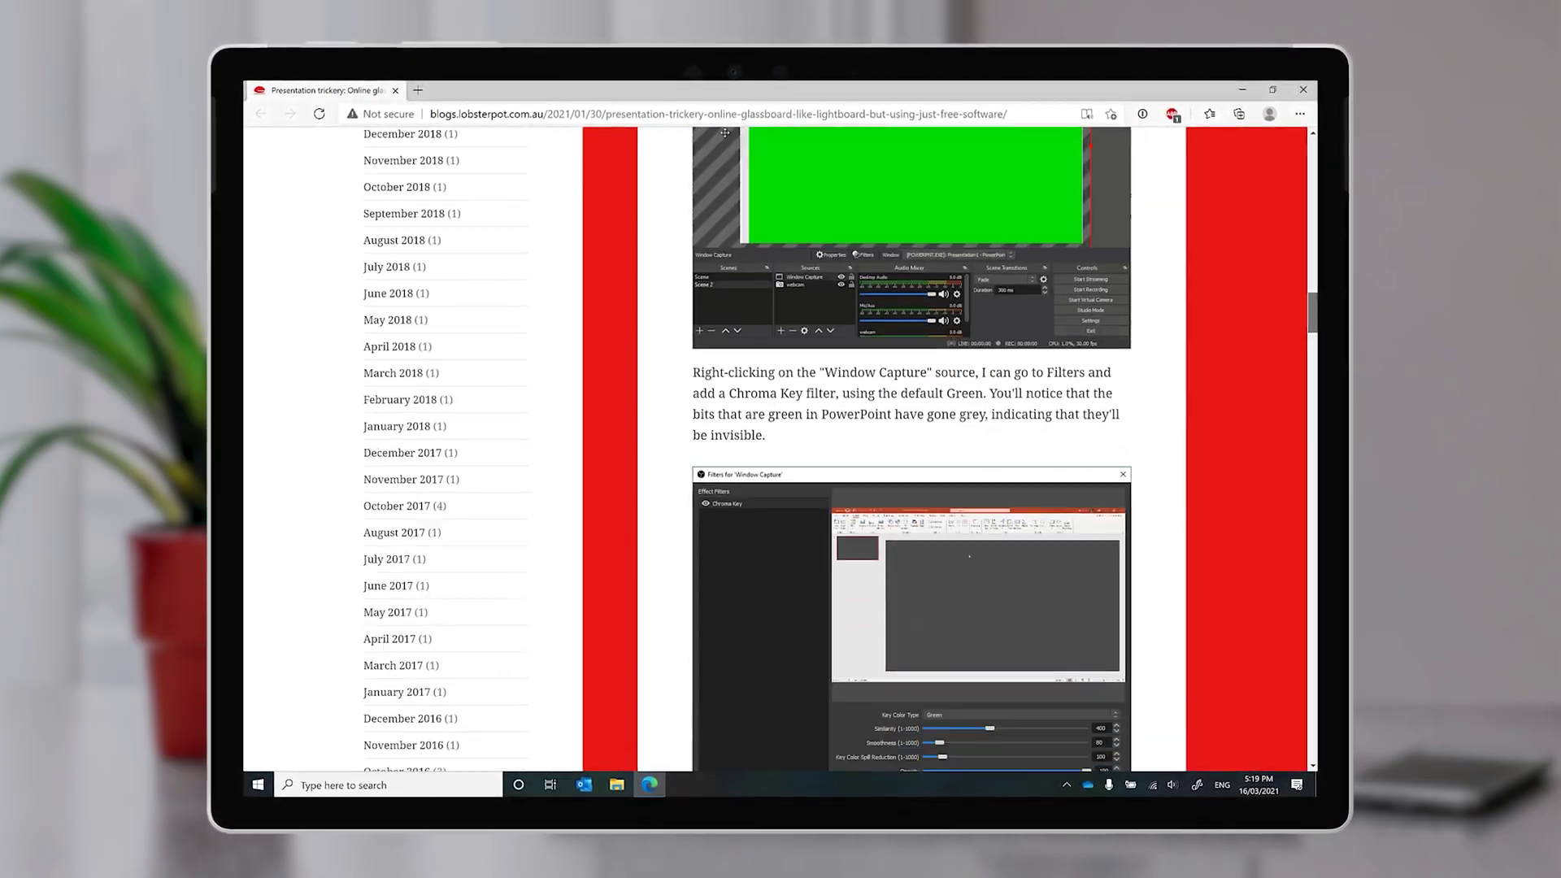
{"action": "scroll", "coordinate": [911, 447], "scroll_direction": "down", "scroll_amount": 10}
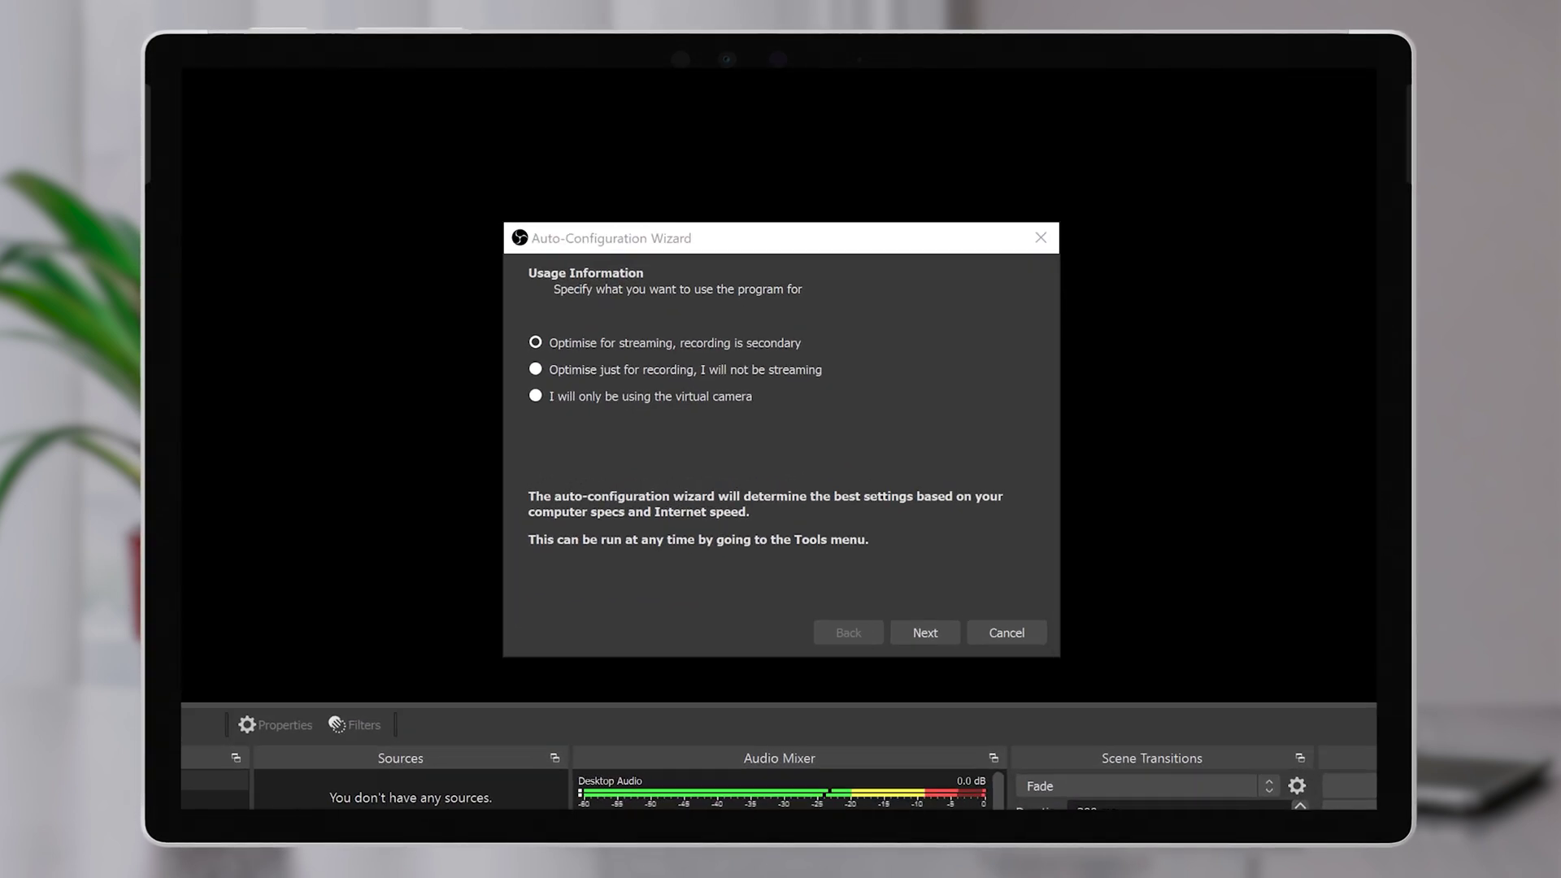
Complete the Auto-Configuration Wizard for virtual camera use only and apply the recommended settings.
{"action": "left_click", "coordinate": [416, 373]}
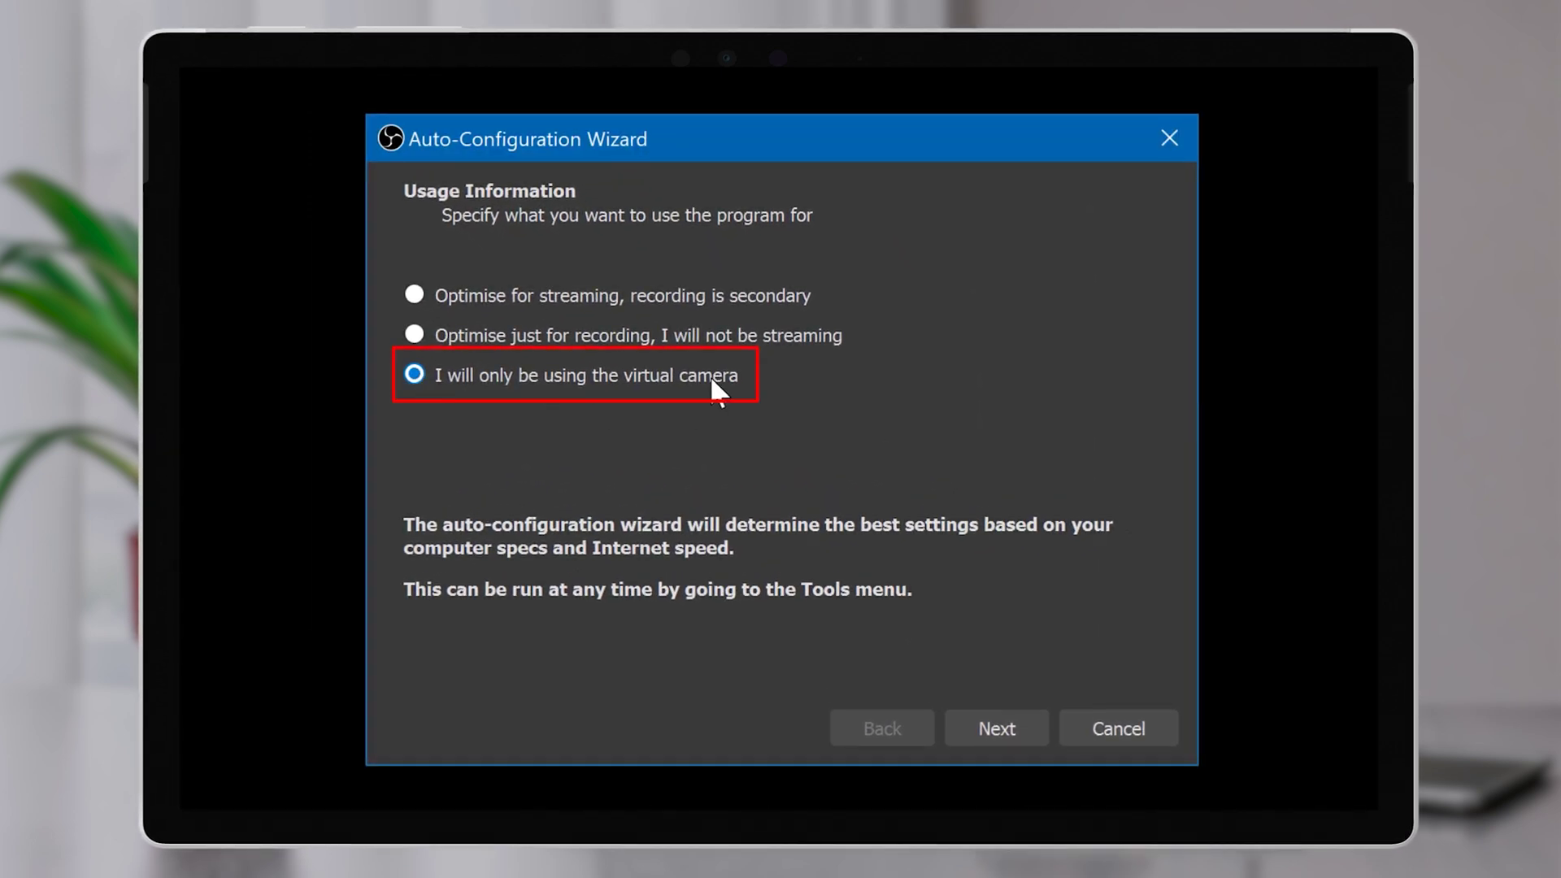
{"action": "left_click", "coordinate": [1017, 730]}
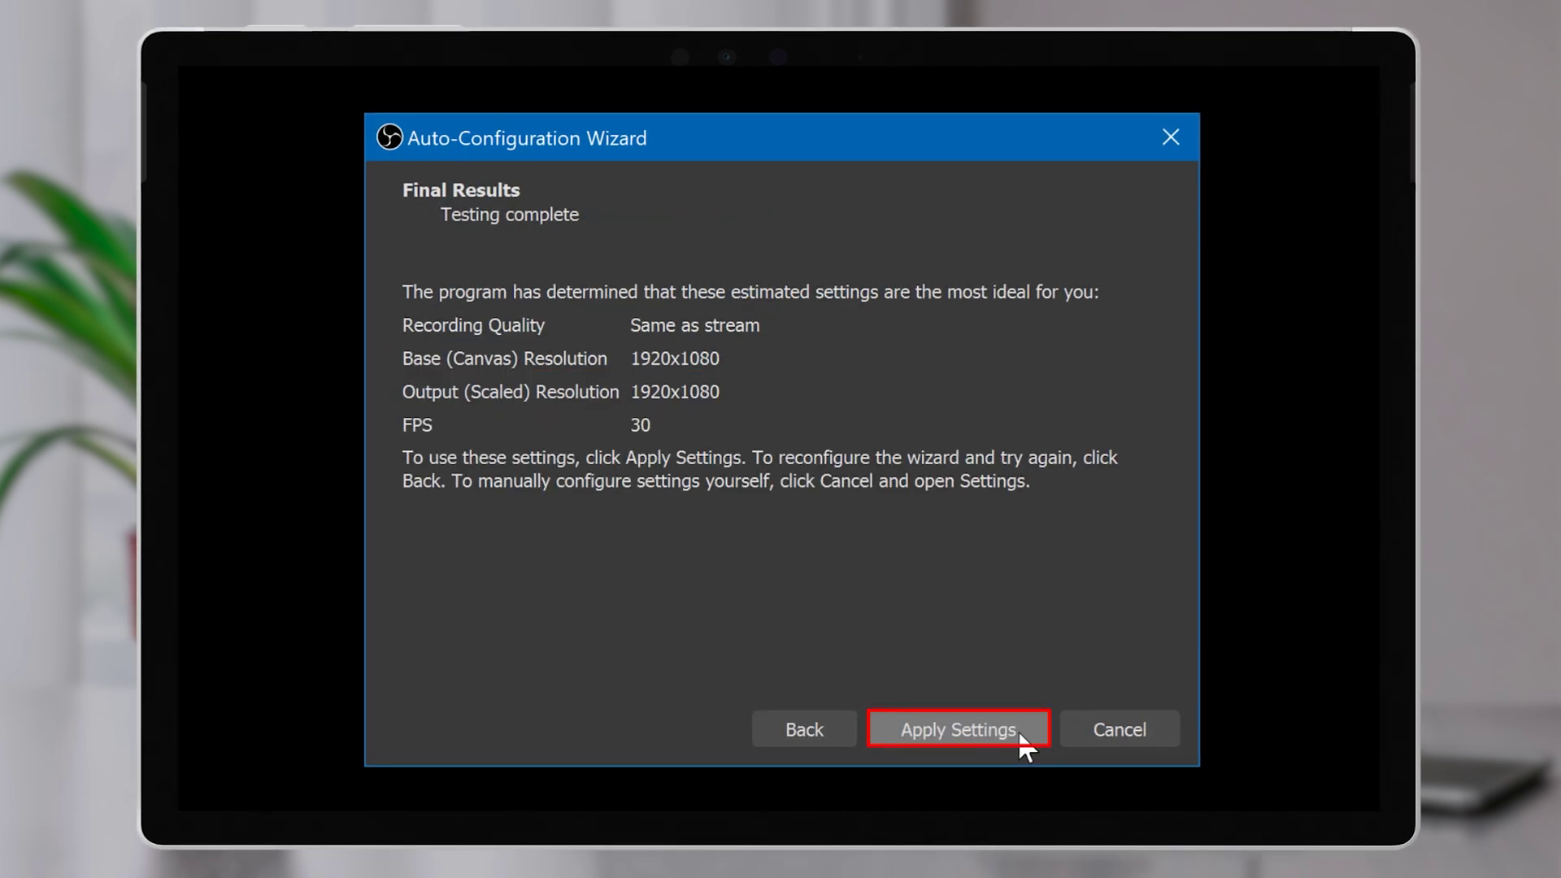
{"action": "left_click", "coordinate": [1009, 732]}
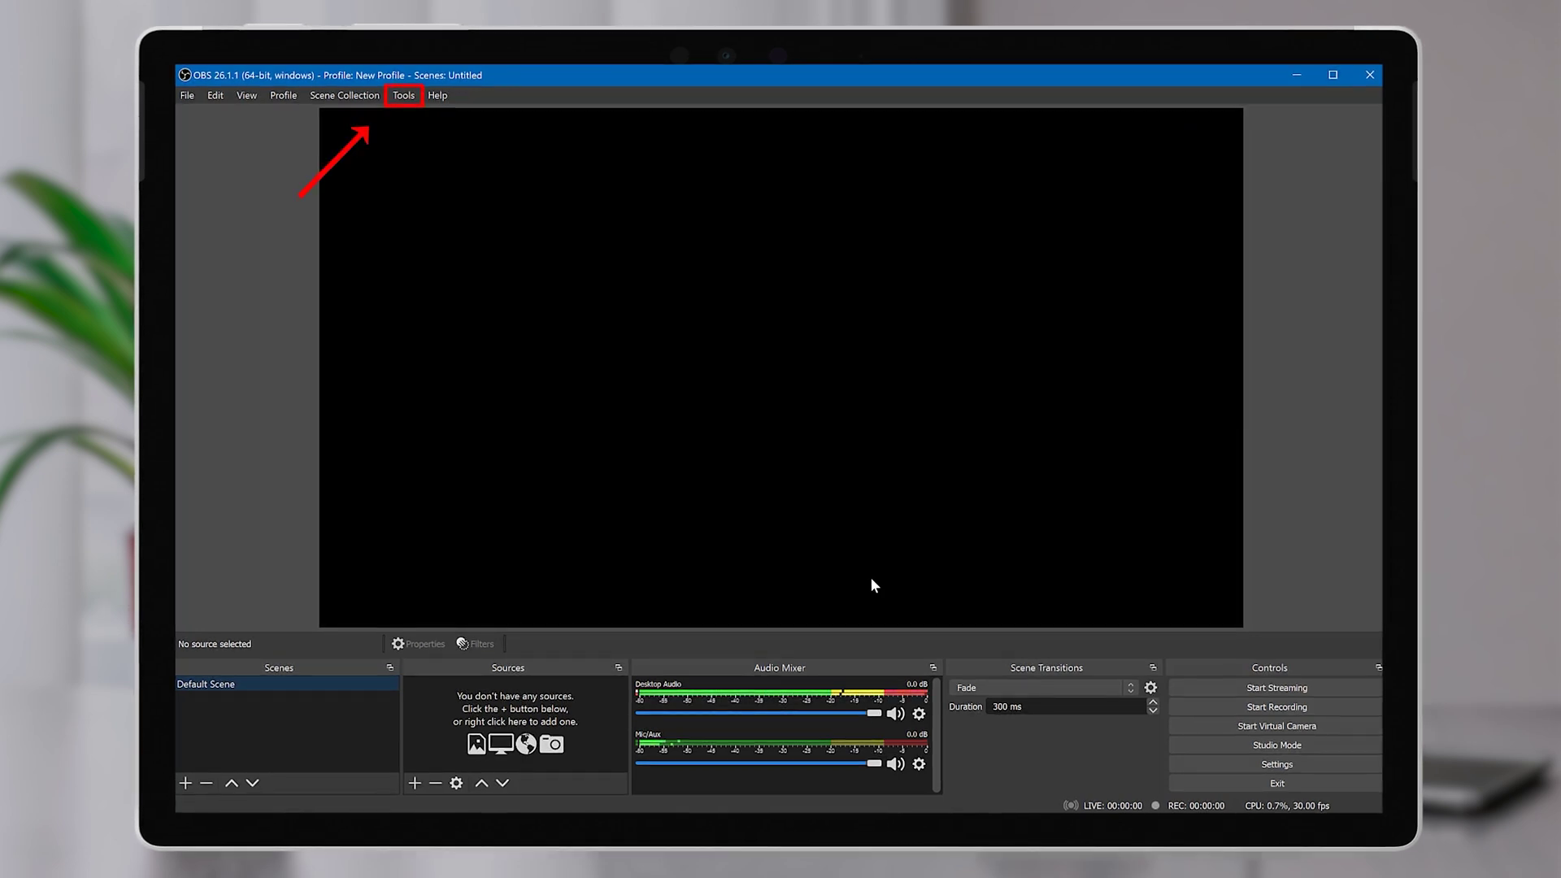
{"action": "left_click", "coordinate": [398, 95]}
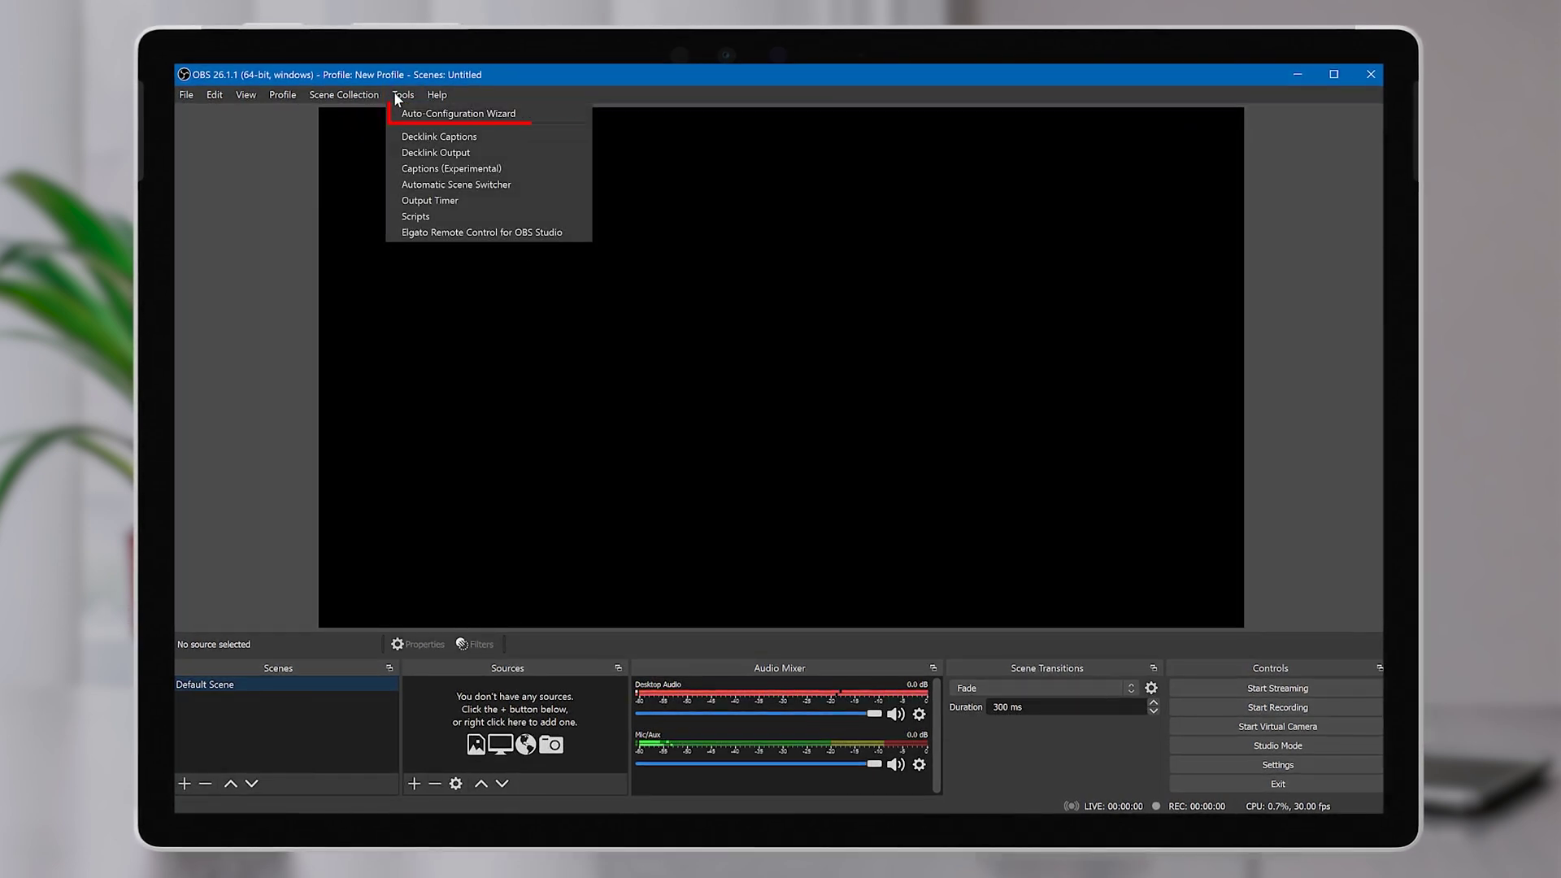
{"action": "left_click", "coordinate": [407, 114]}
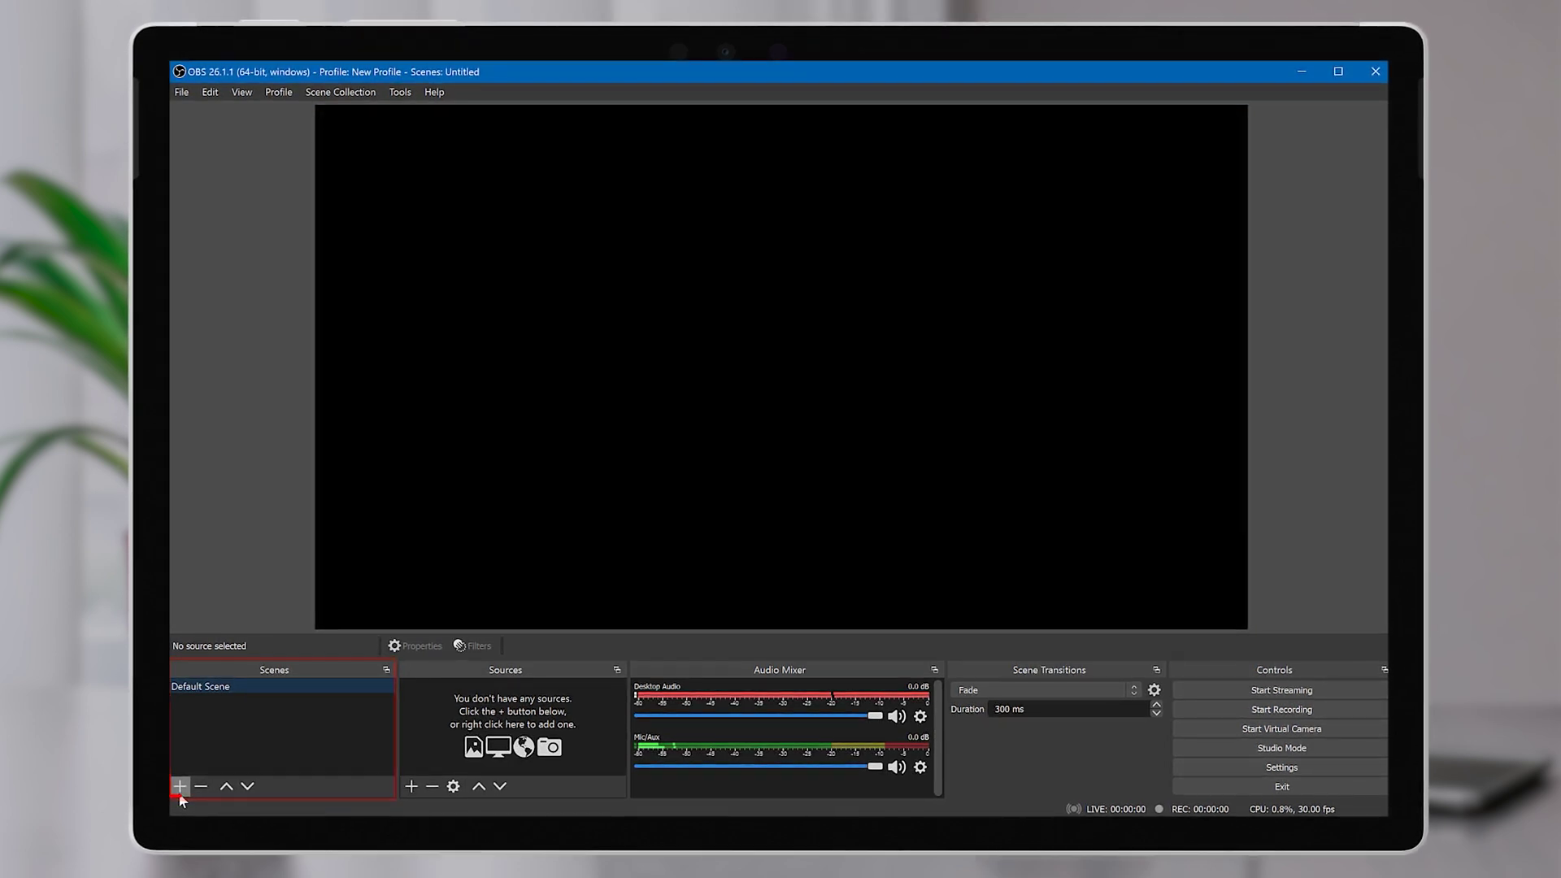
Add a new scene named Lightboard.
{"action": "left_click", "coordinate": [179, 786]}
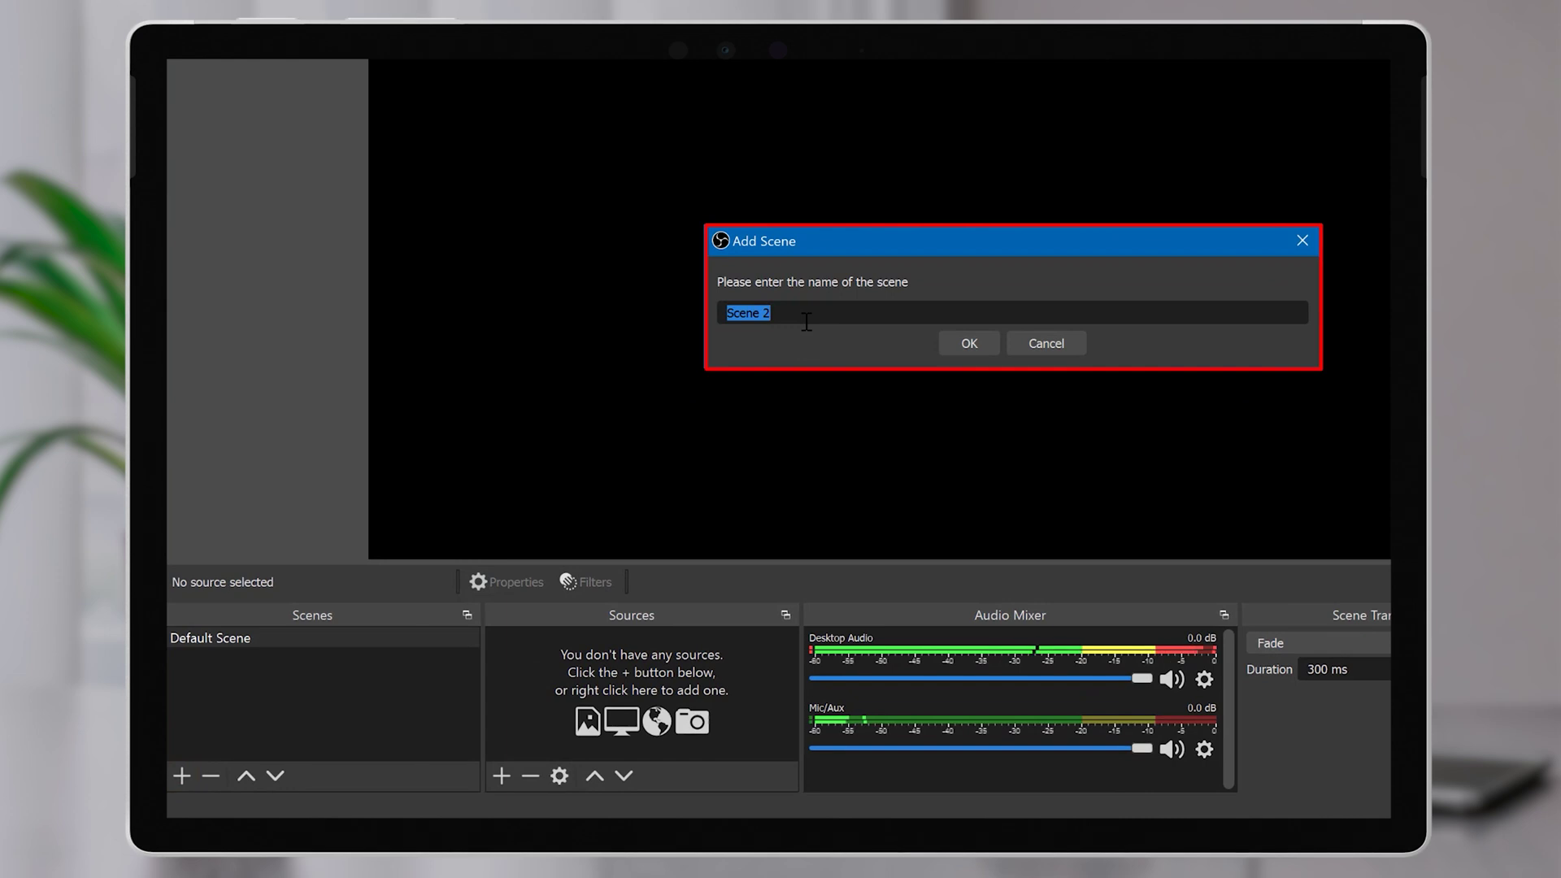
{"action": "type", "text": "Lightboard"}
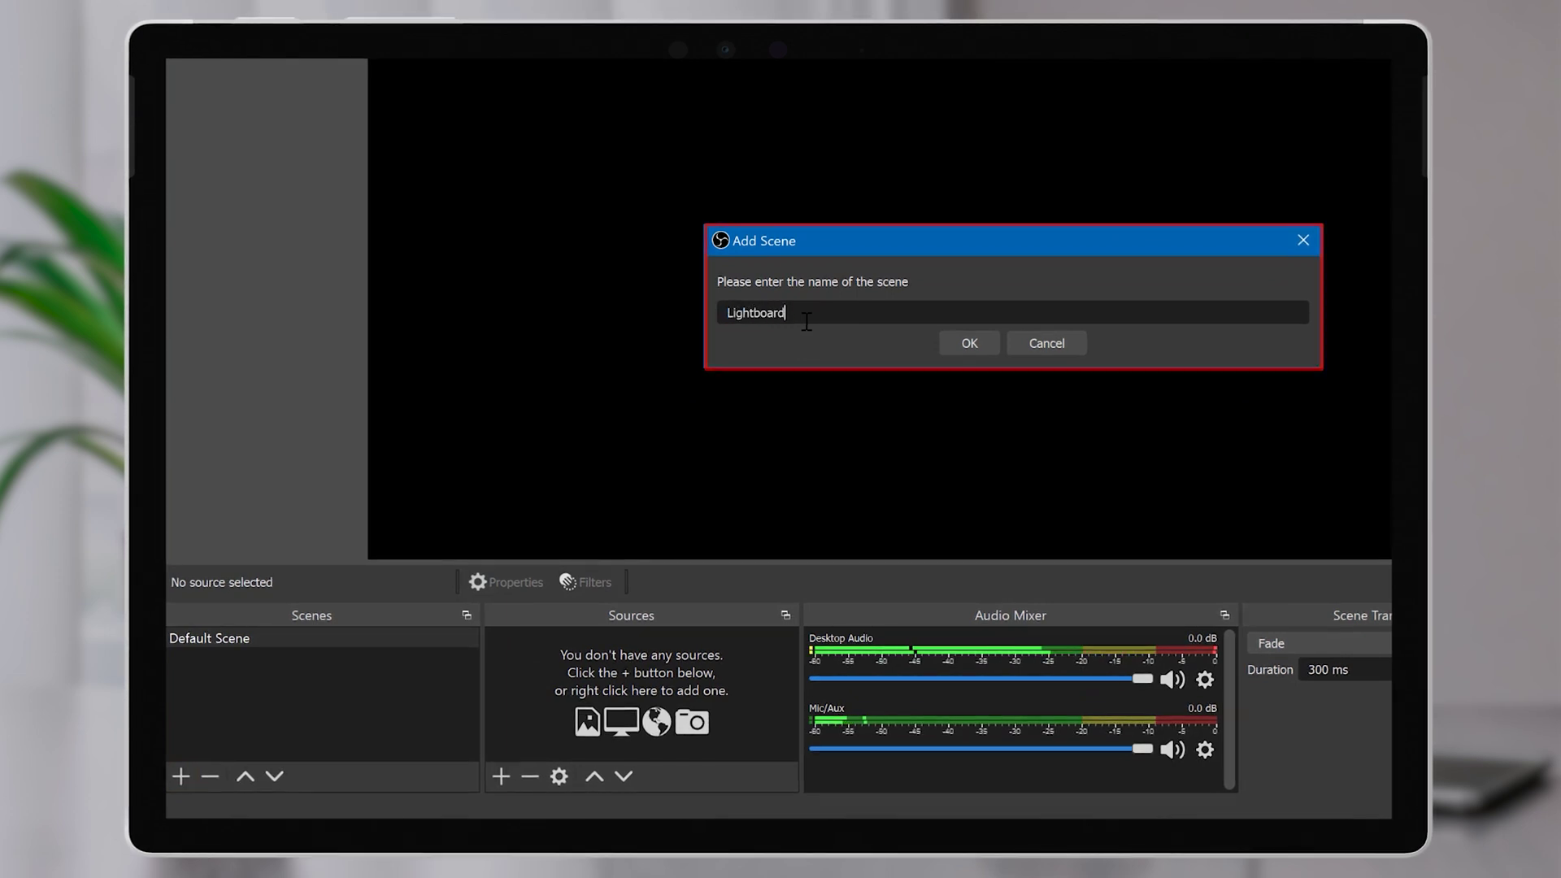
{"action": "key", "text": "Return"}
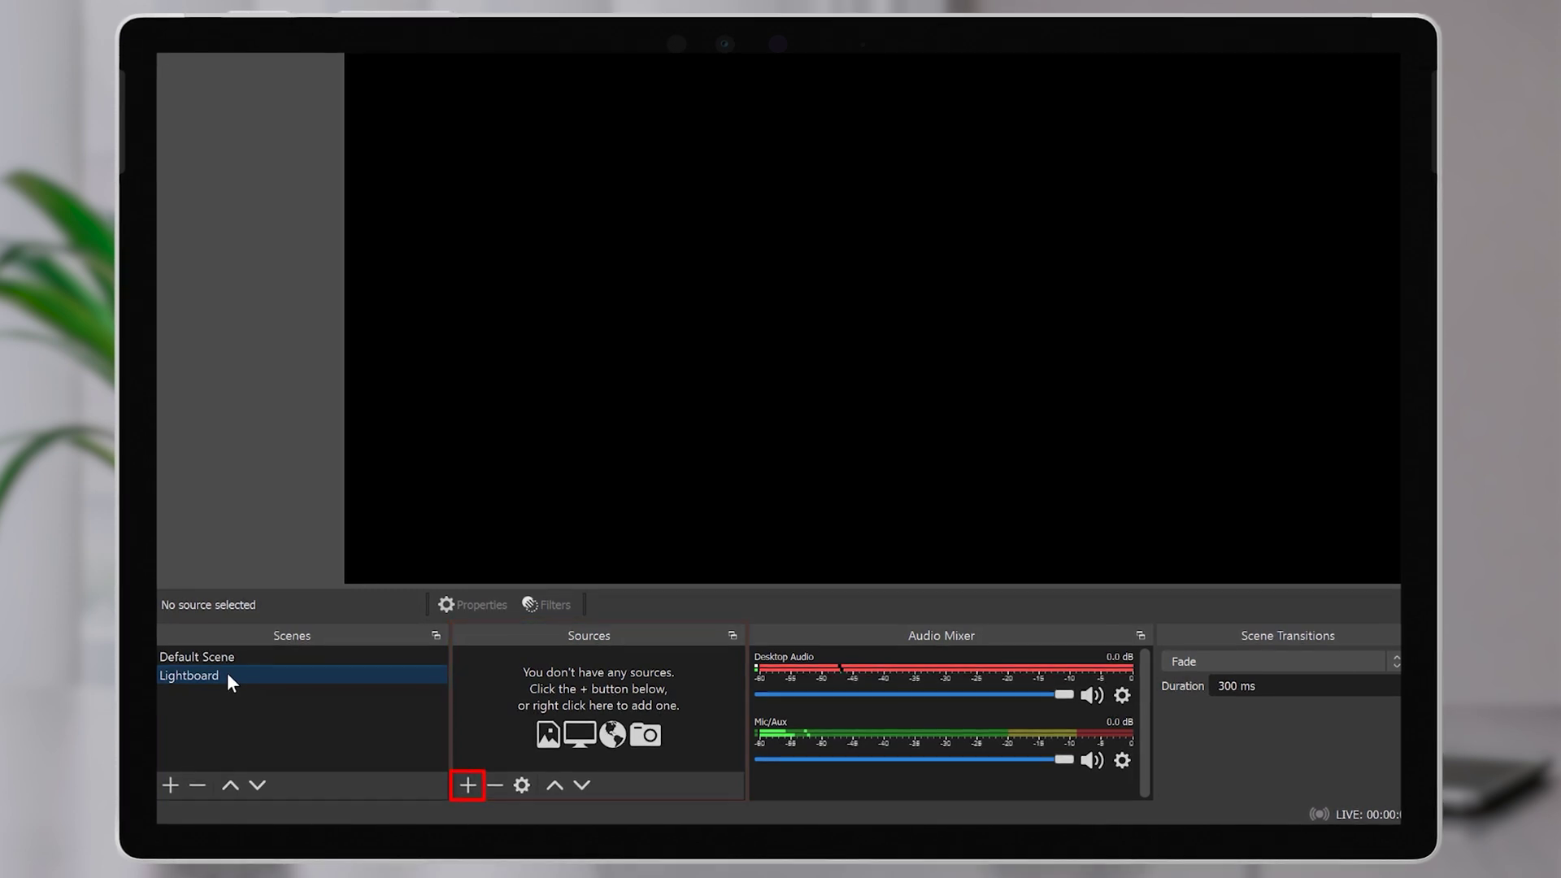
Add a Video Capture Device source named Olympus to the Lightboard scene, using the J5-CAPTURE device.
{"action": "left_click", "coordinate": [467, 784]}
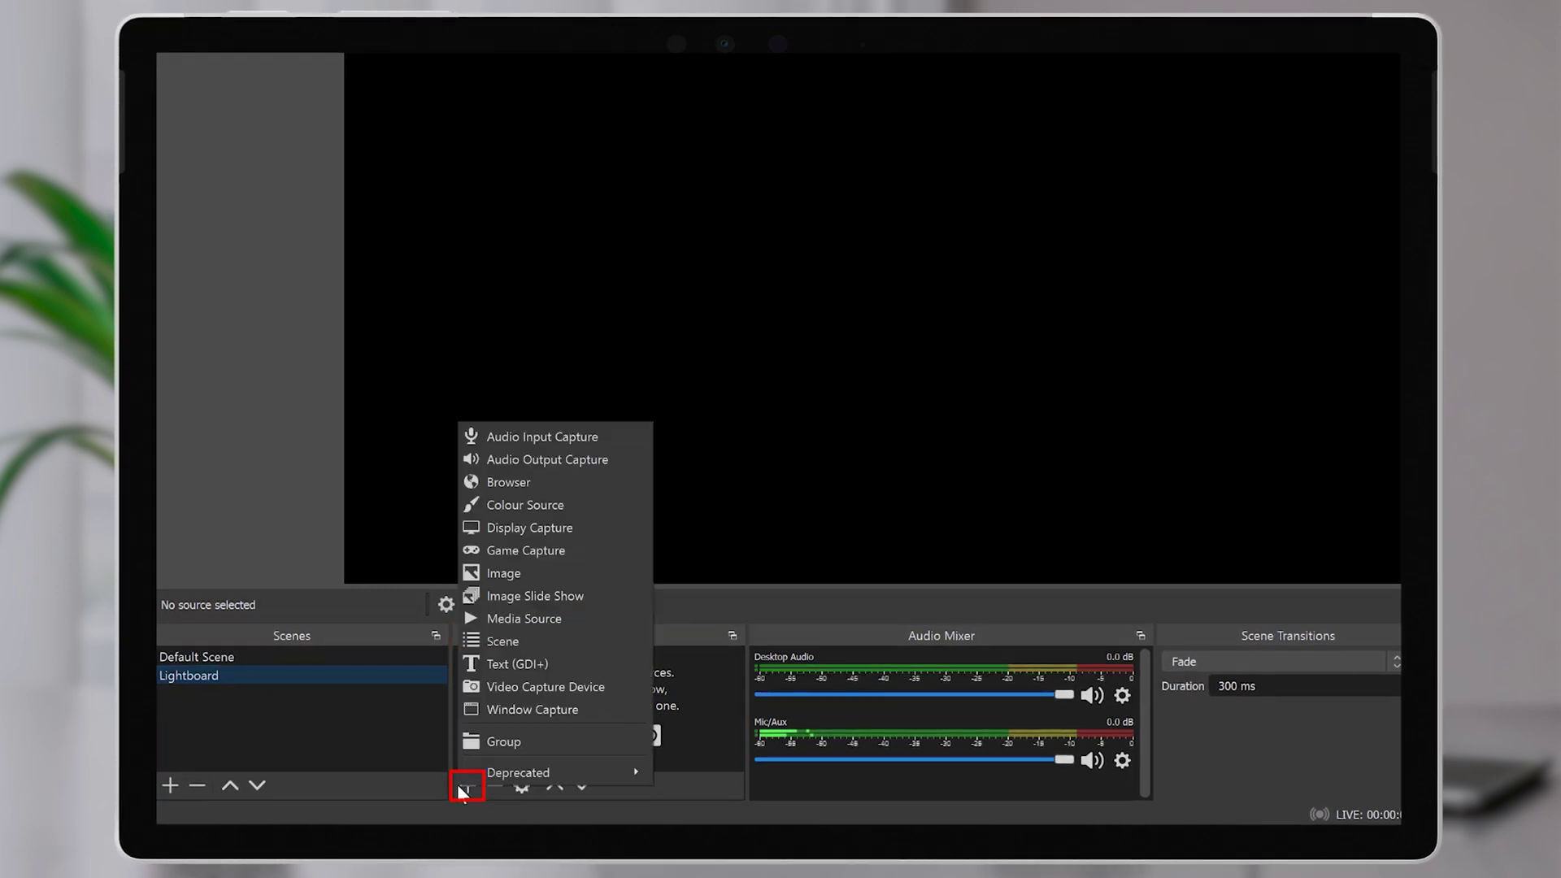
{"action": "left_click", "coordinate": [534, 691]}
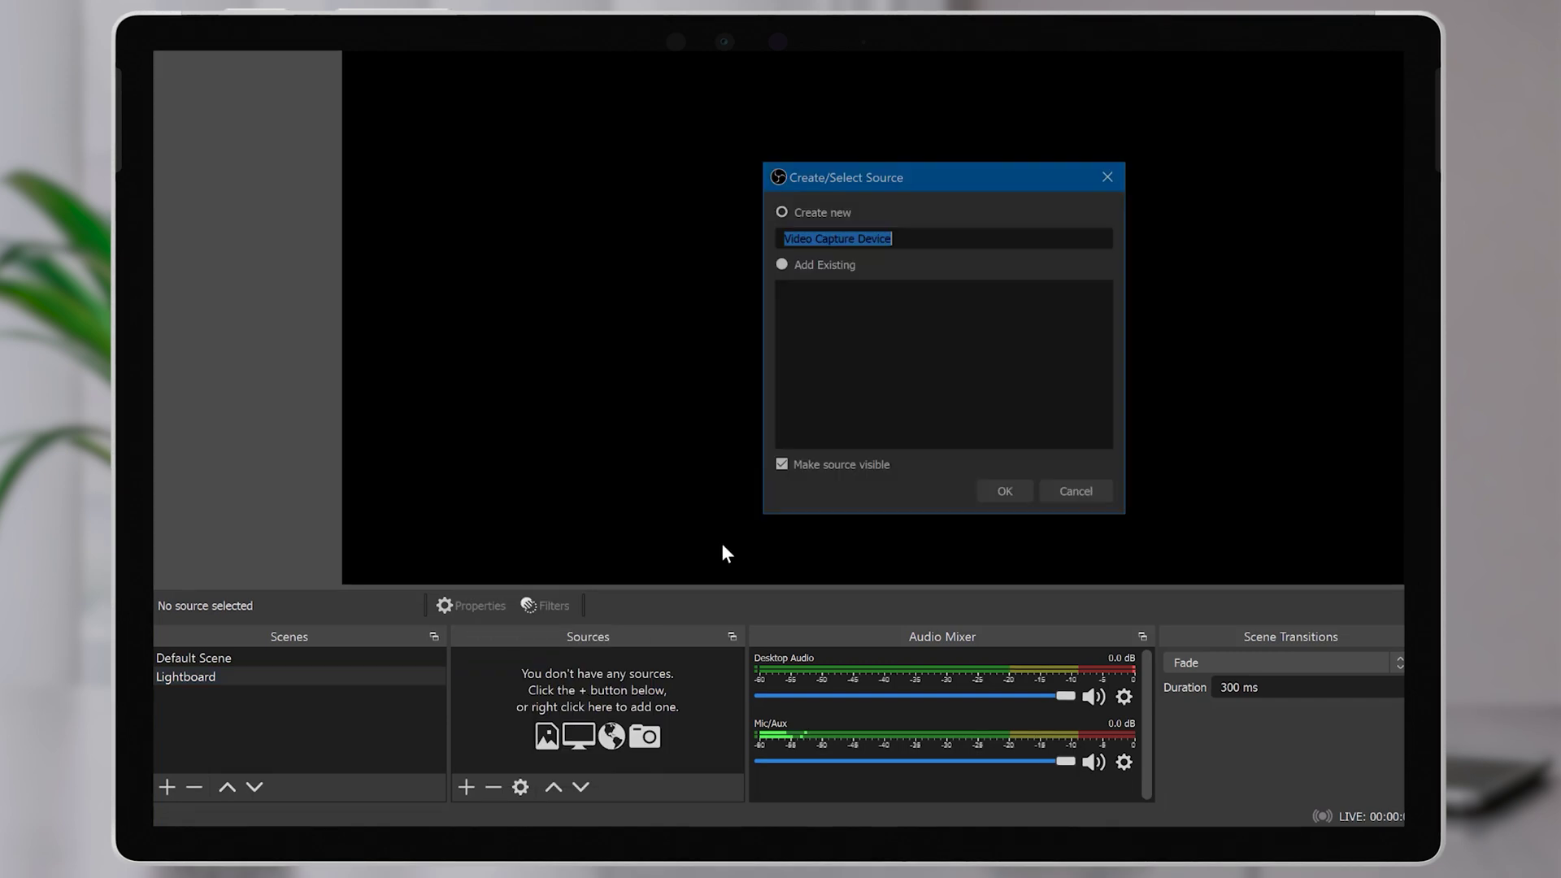
{"action": "type", "text": "olympus"}
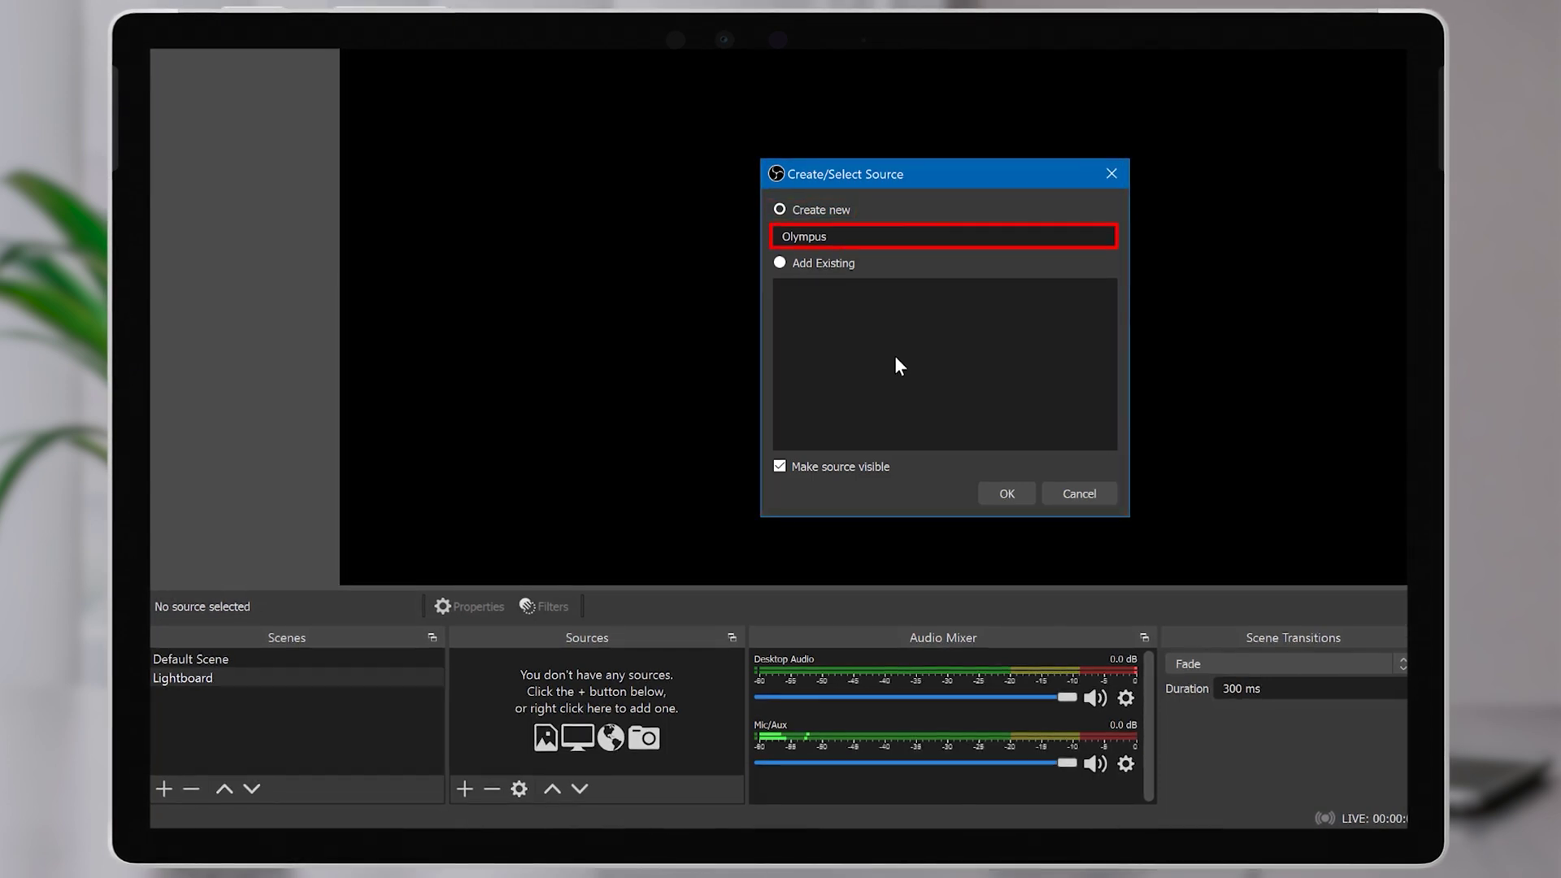
{"action": "left_click", "coordinate": [1005, 496]}
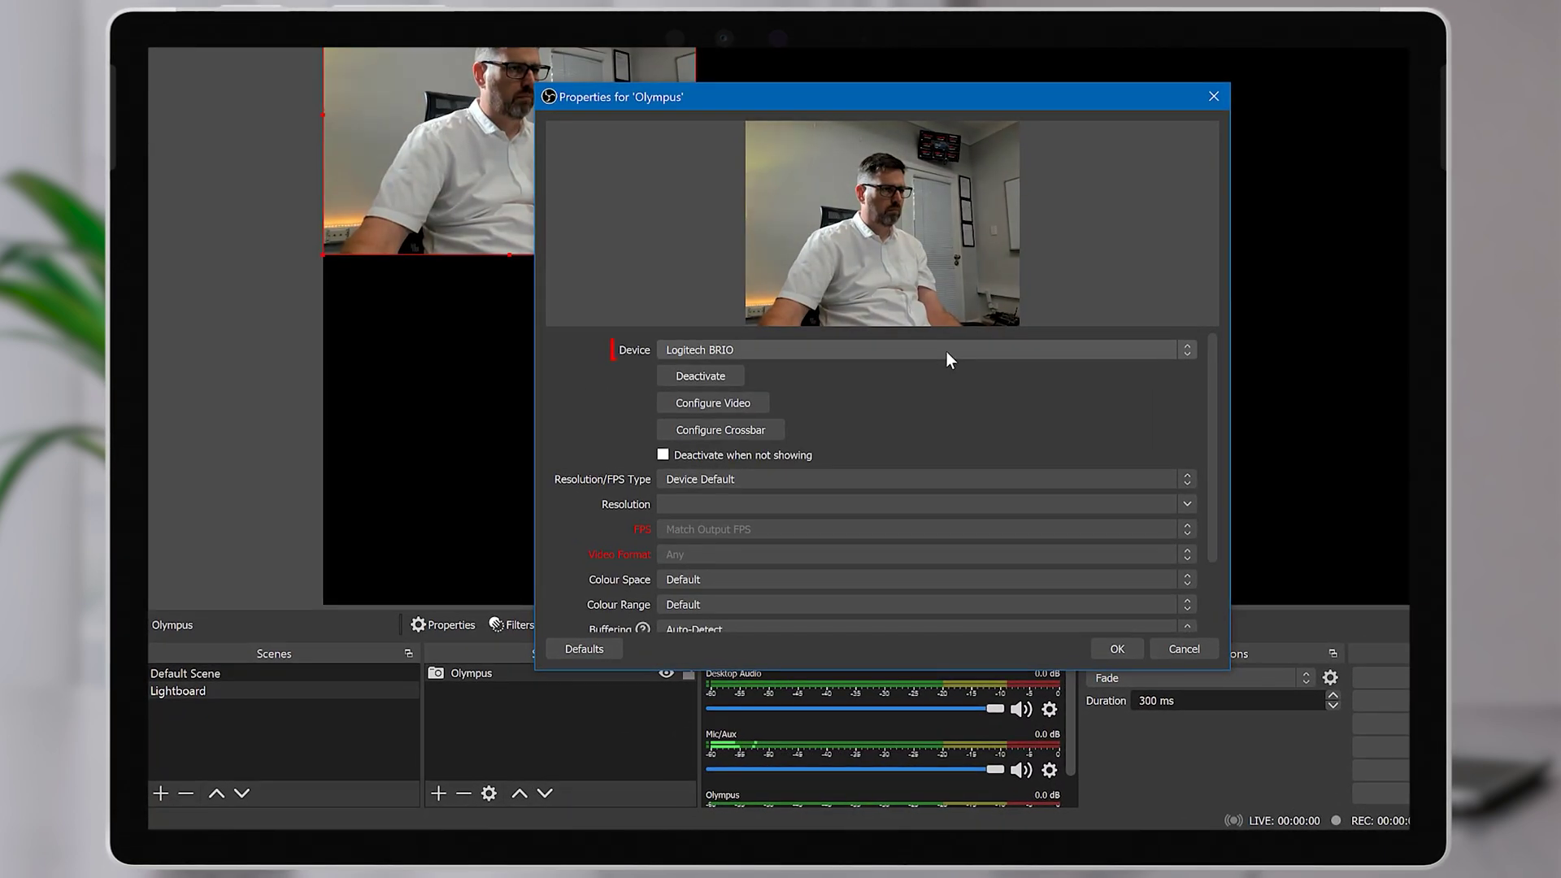
{"action": "left_click", "coordinate": [947, 351]}
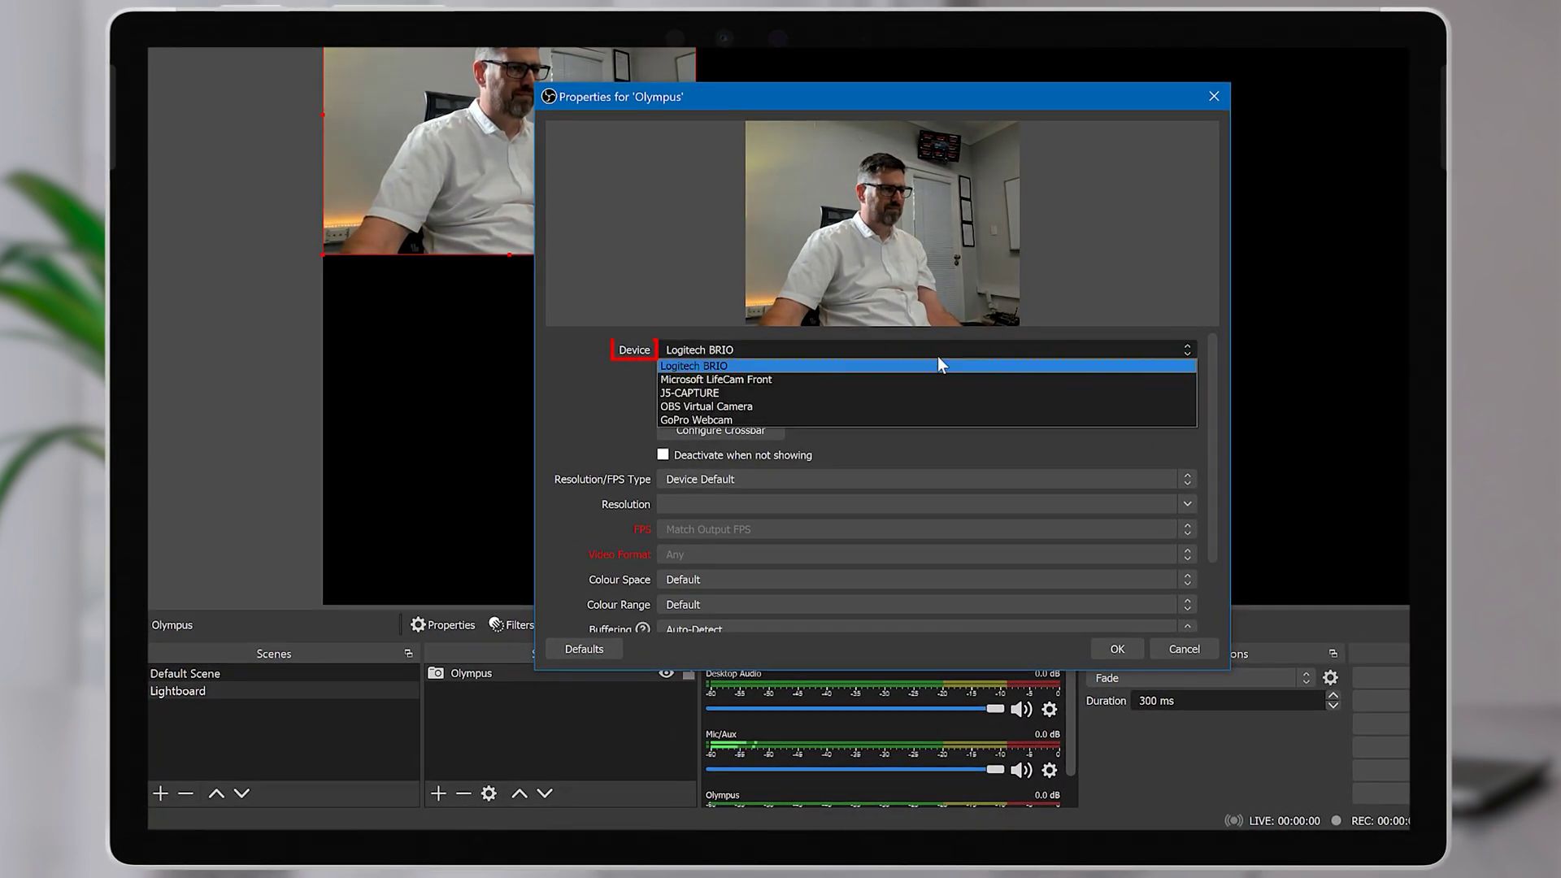
{"action": "left_click", "coordinate": [767, 388]}
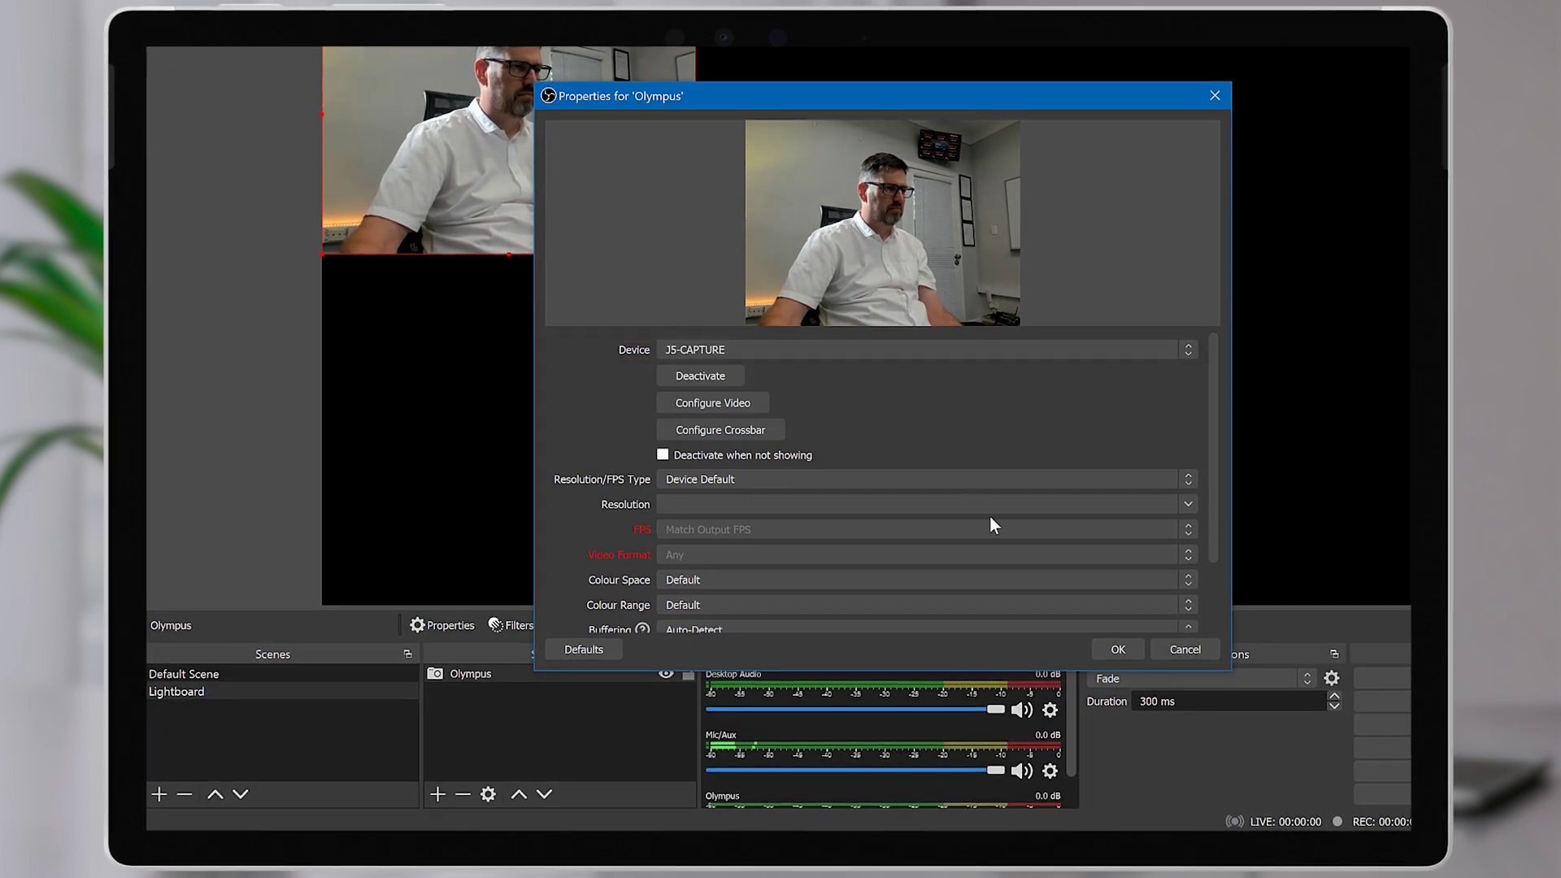
{"action": "left_click", "coordinate": [1118, 649]}
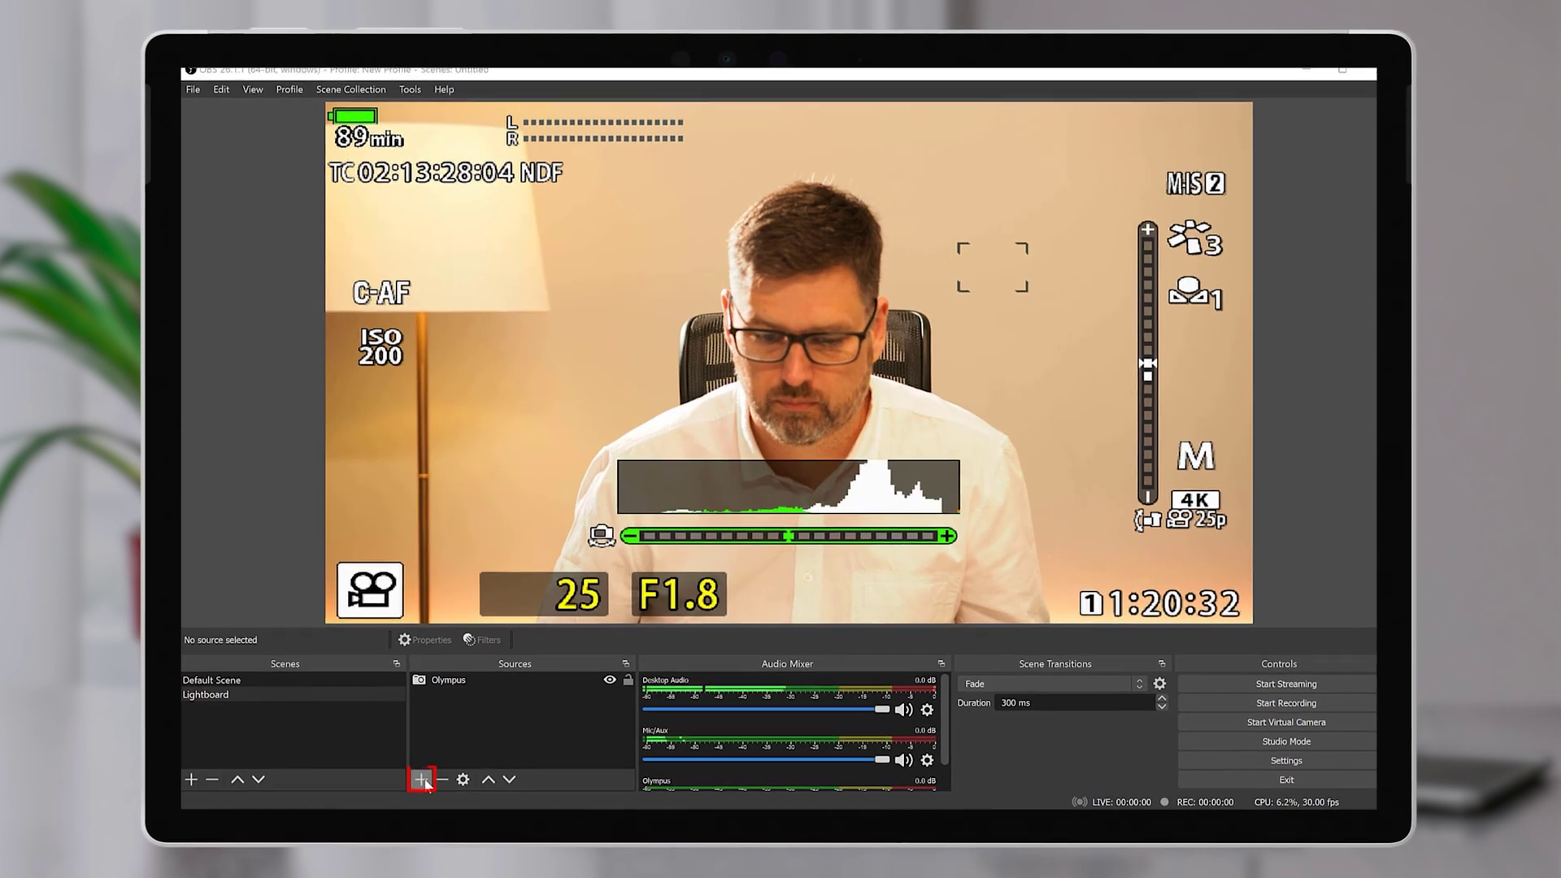
Add a Window Capture source named Microsoft Whiteboard that captures the [WhiteboardWRT.exe]: Microsoft Whiteboard window.
{"action": "left_click", "coordinate": [454, 774]}
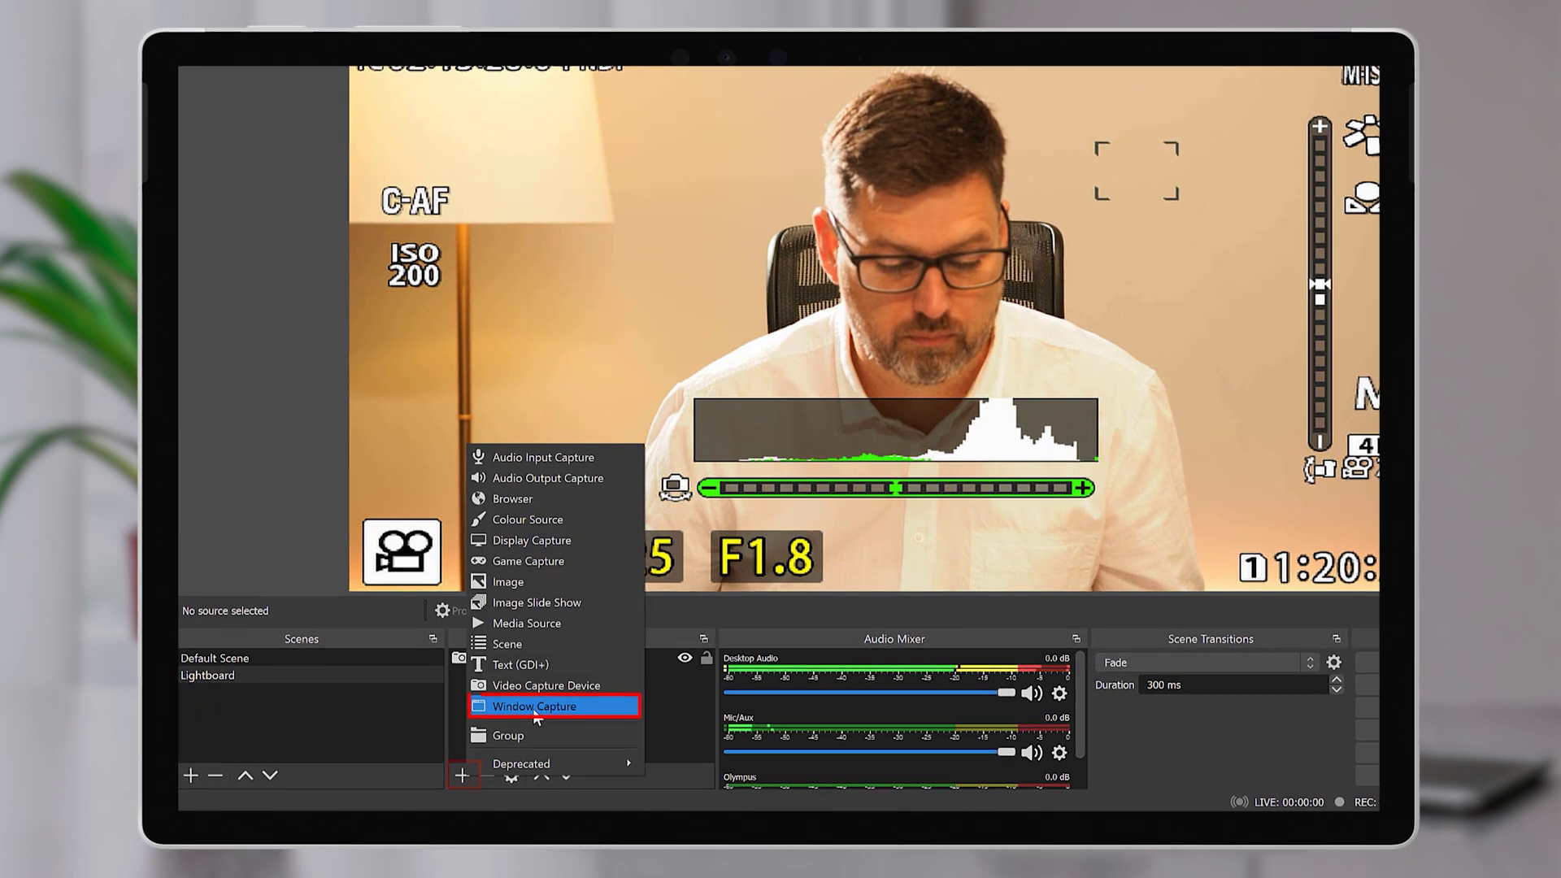
{"action": "left_click", "coordinate": [534, 707]}
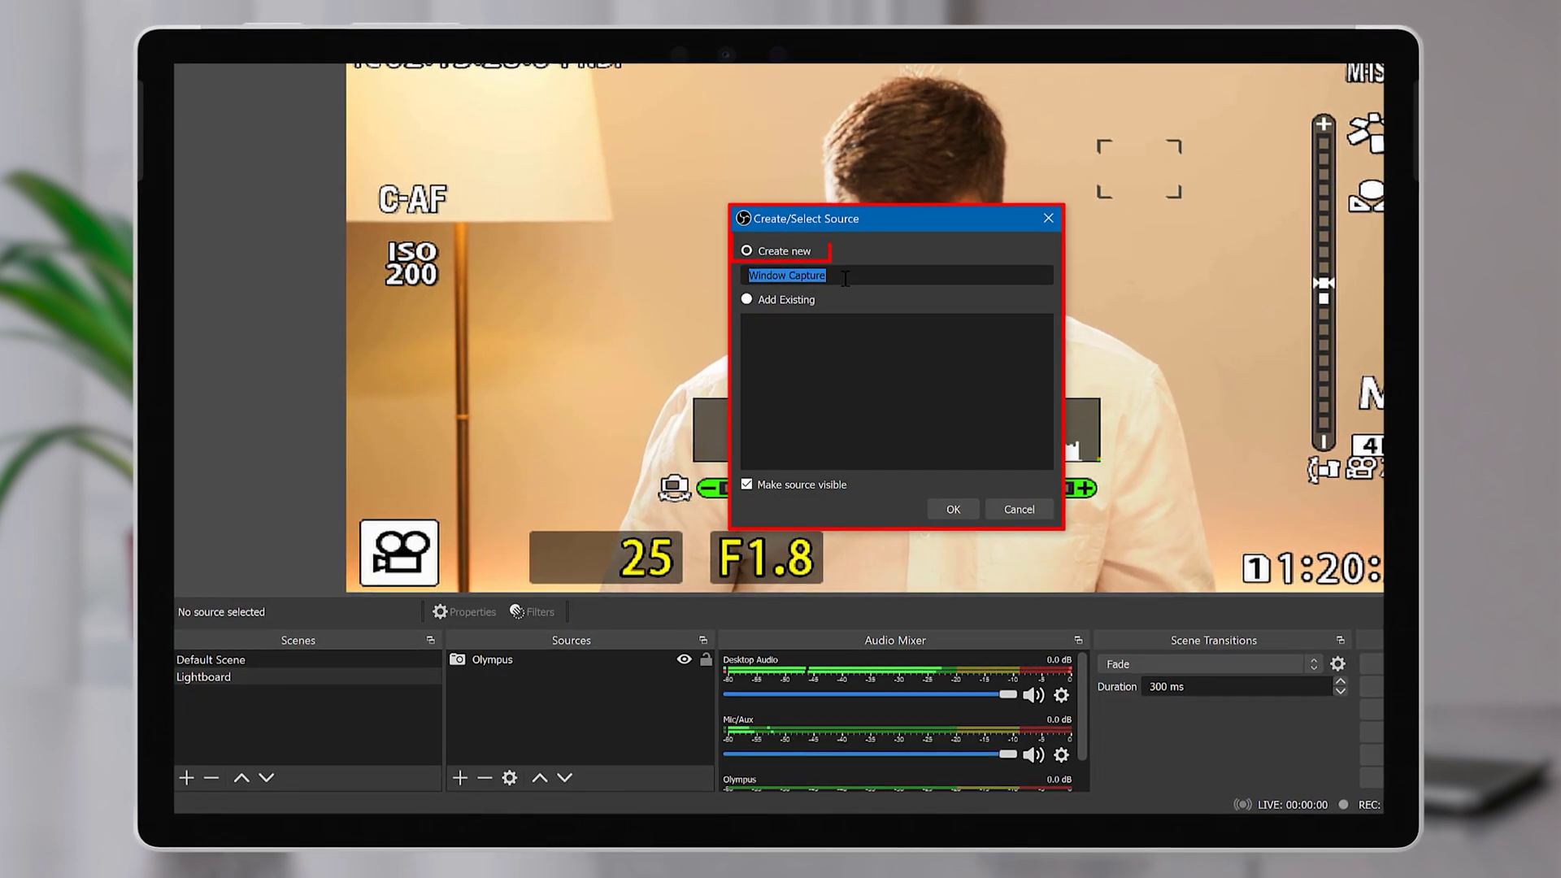
{"action": "type", "text": "Microsoft Whiteboard"}
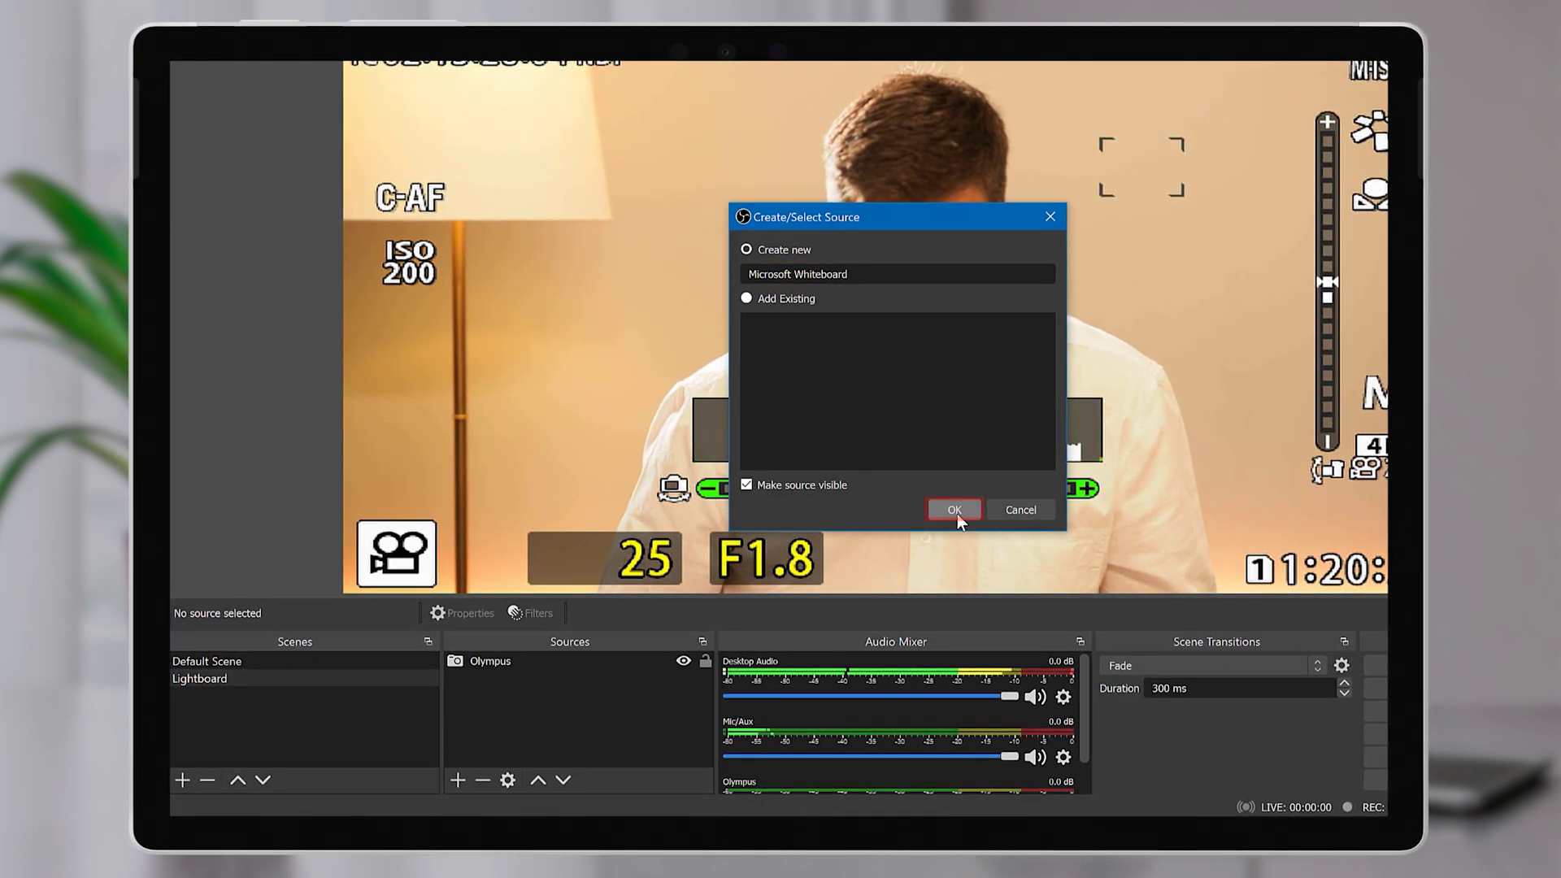
{"action": "left_click", "coordinate": [954, 510]}
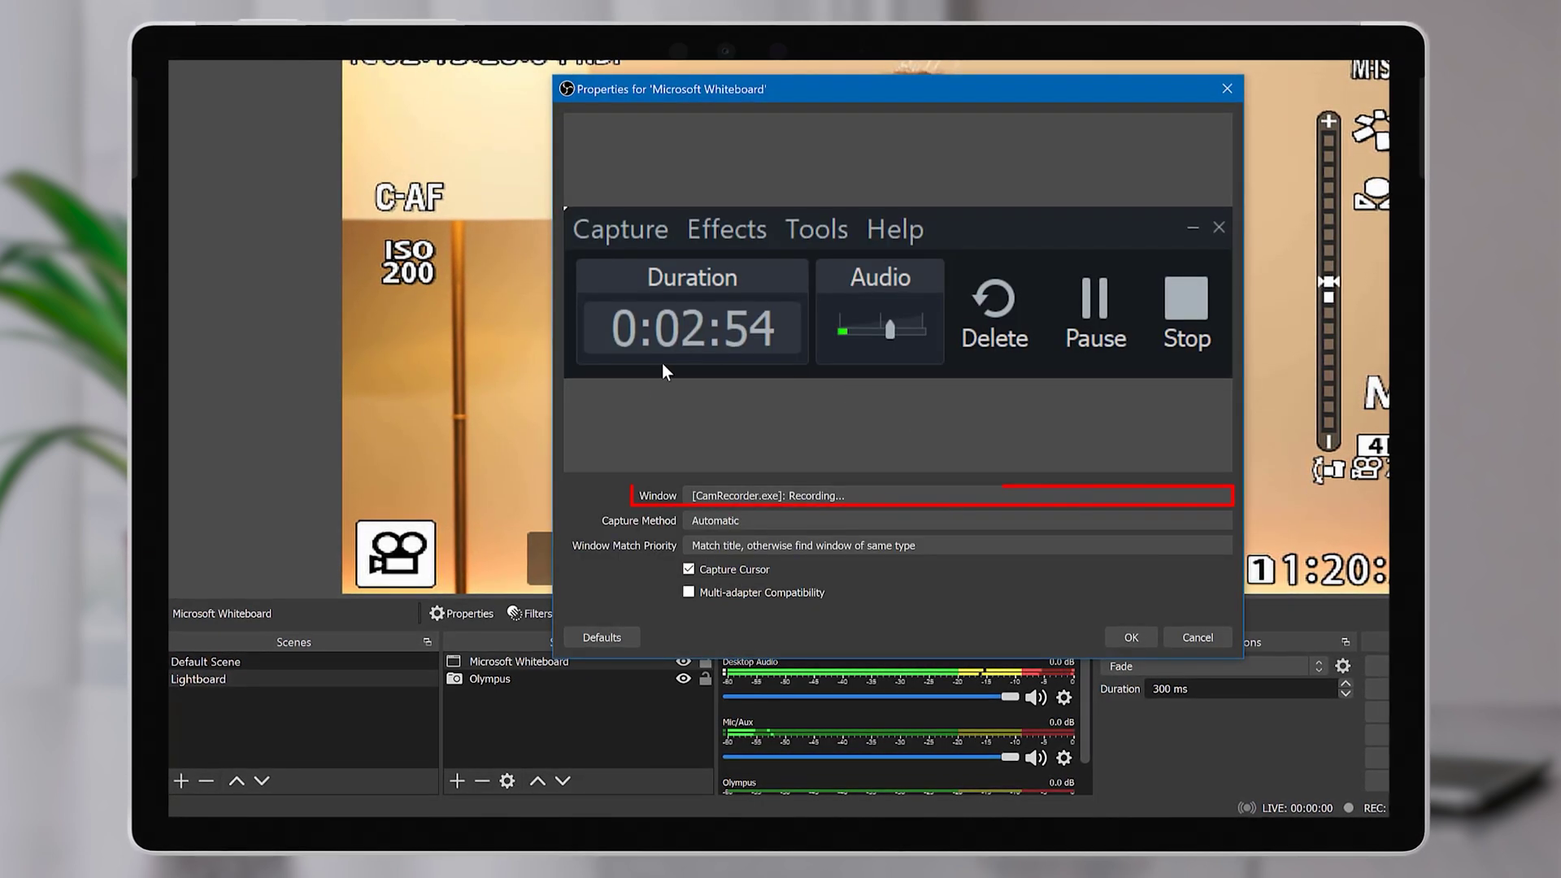
{"action": "left_click", "coordinate": [756, 495]}
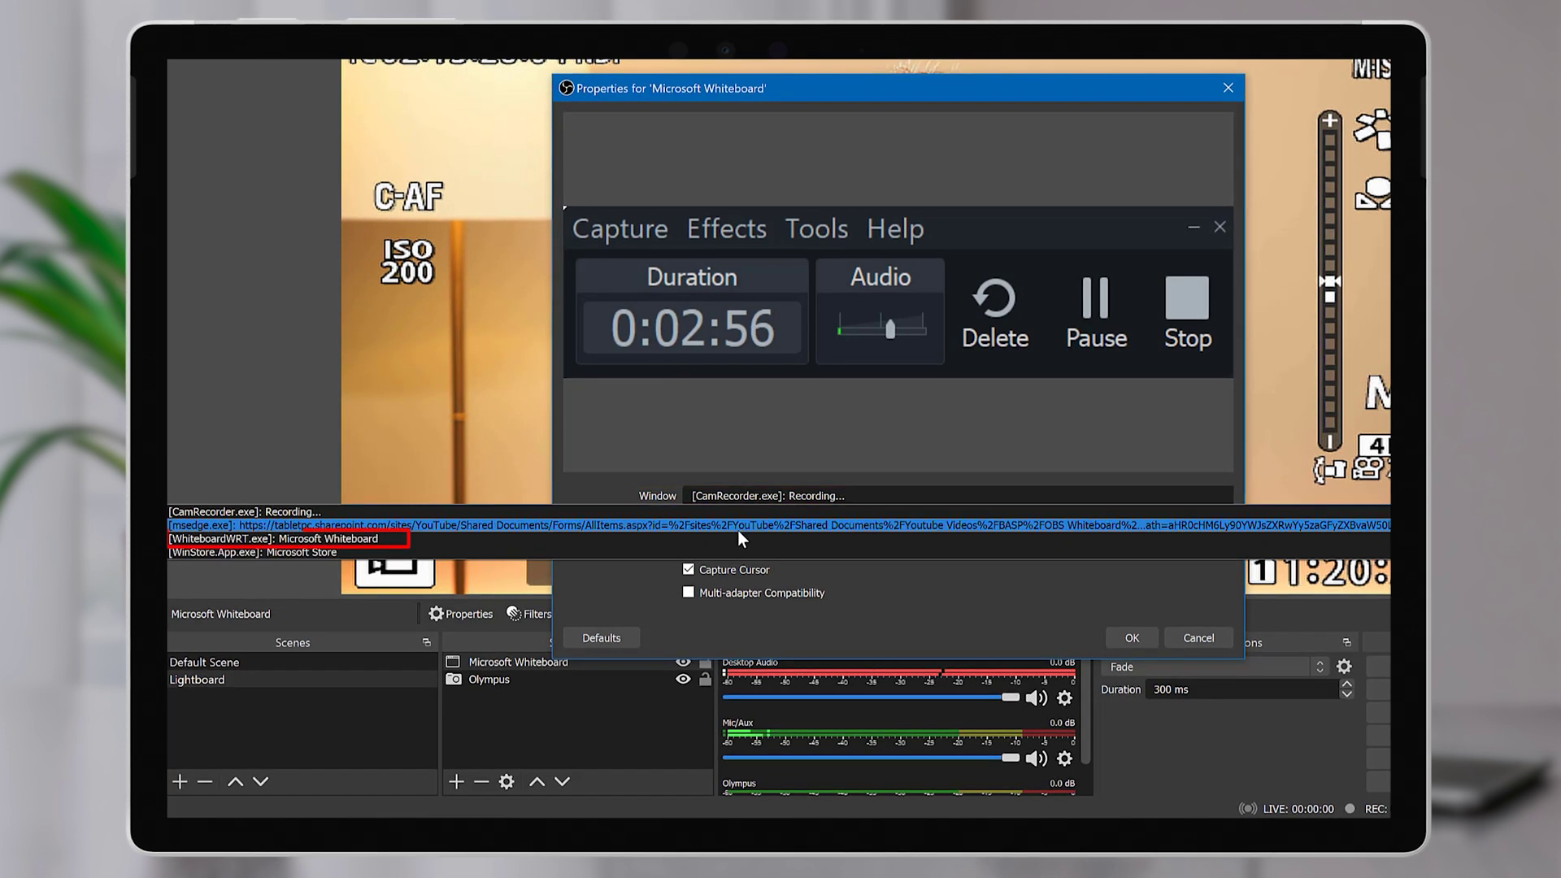
{"action": "left_click", "coordinate": [718, 539]}
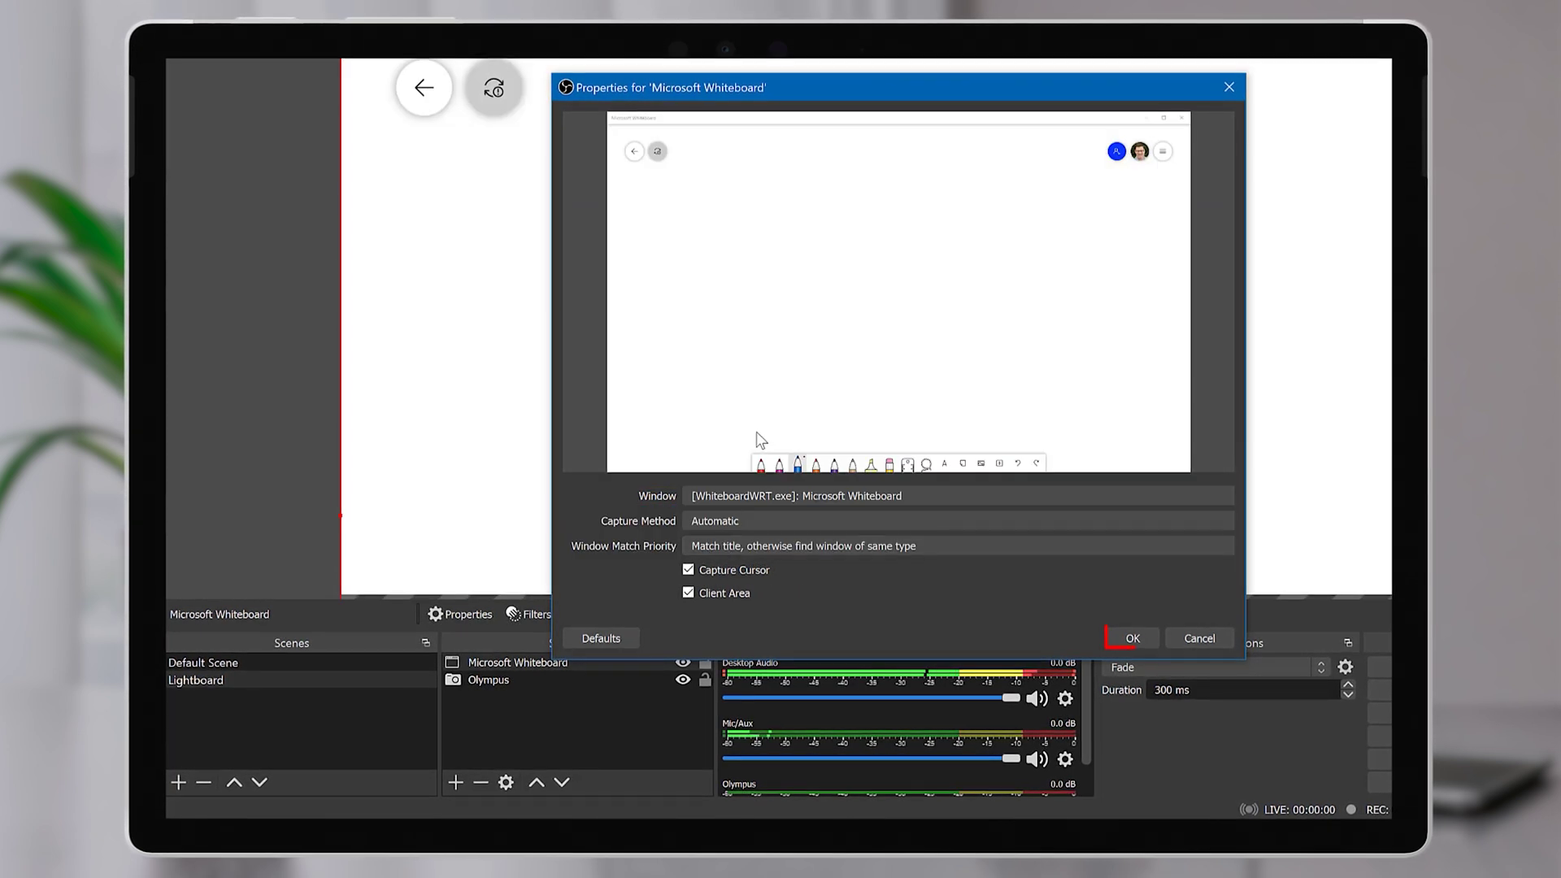
{"action": "key", "text": "Return"}
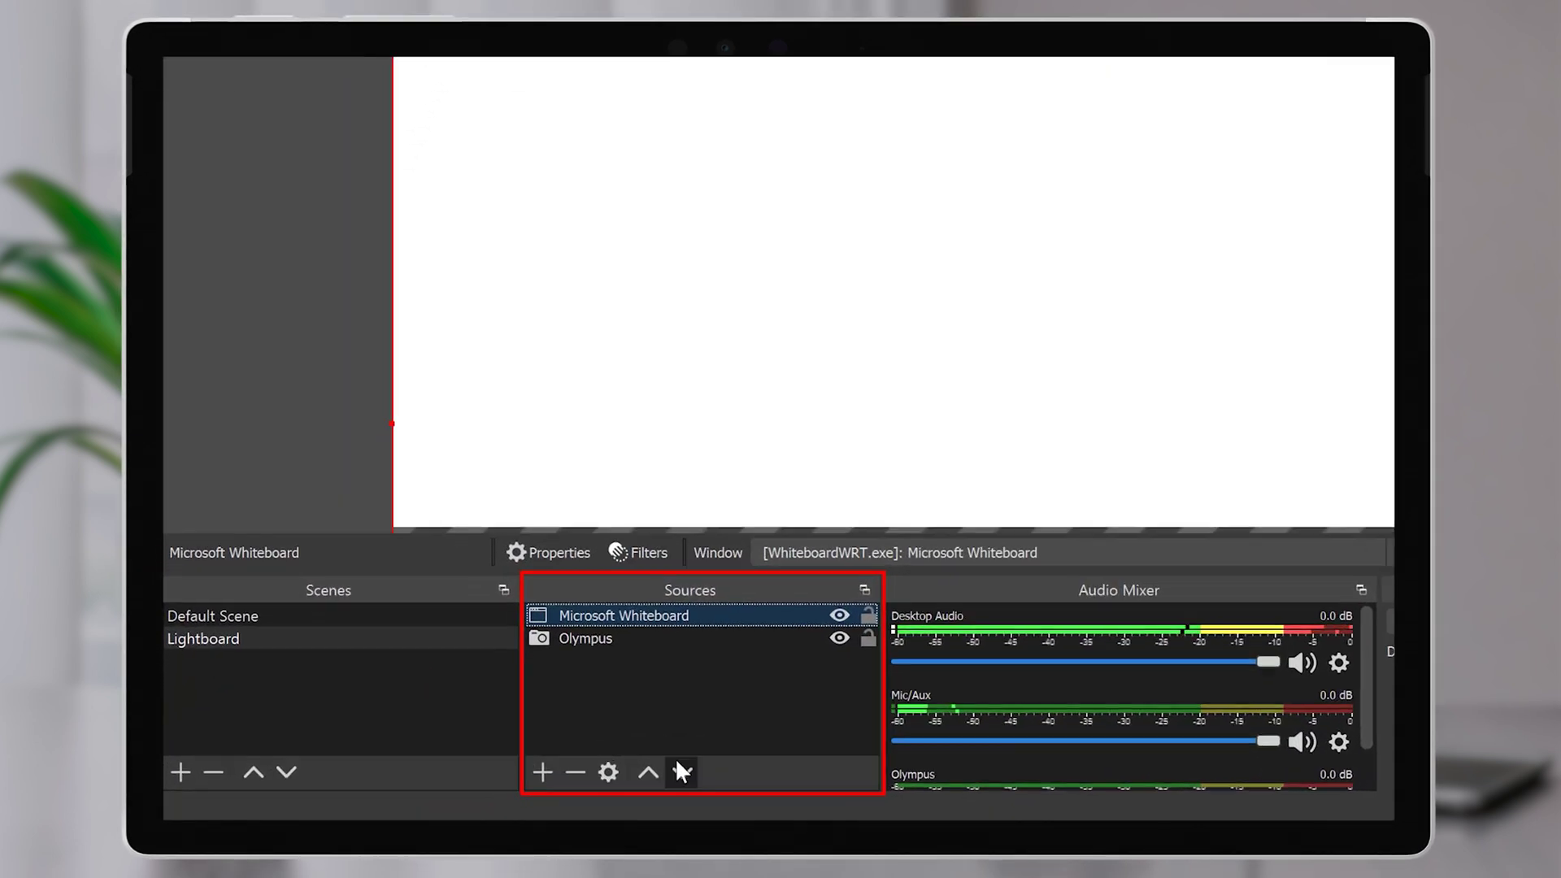
Move the Microsoft Whiteboard source below Olympus and restore the order by moving Olympus back beneath it.
{"action": "left_click", "coordinate": [496, 789]}
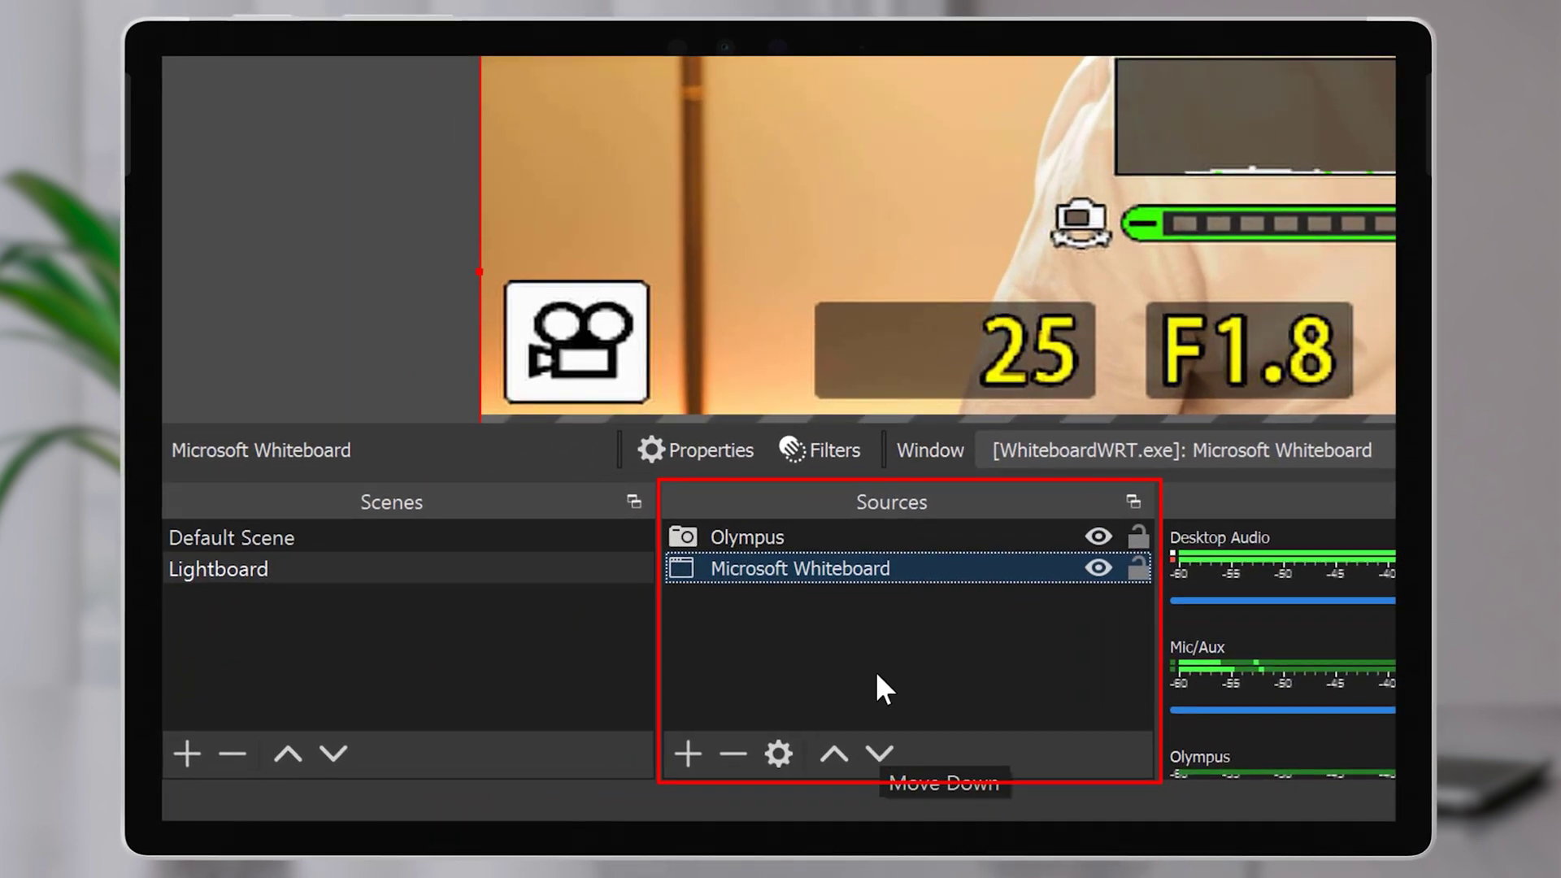
{"action": "left_click", "coordinate": [792, 540]}
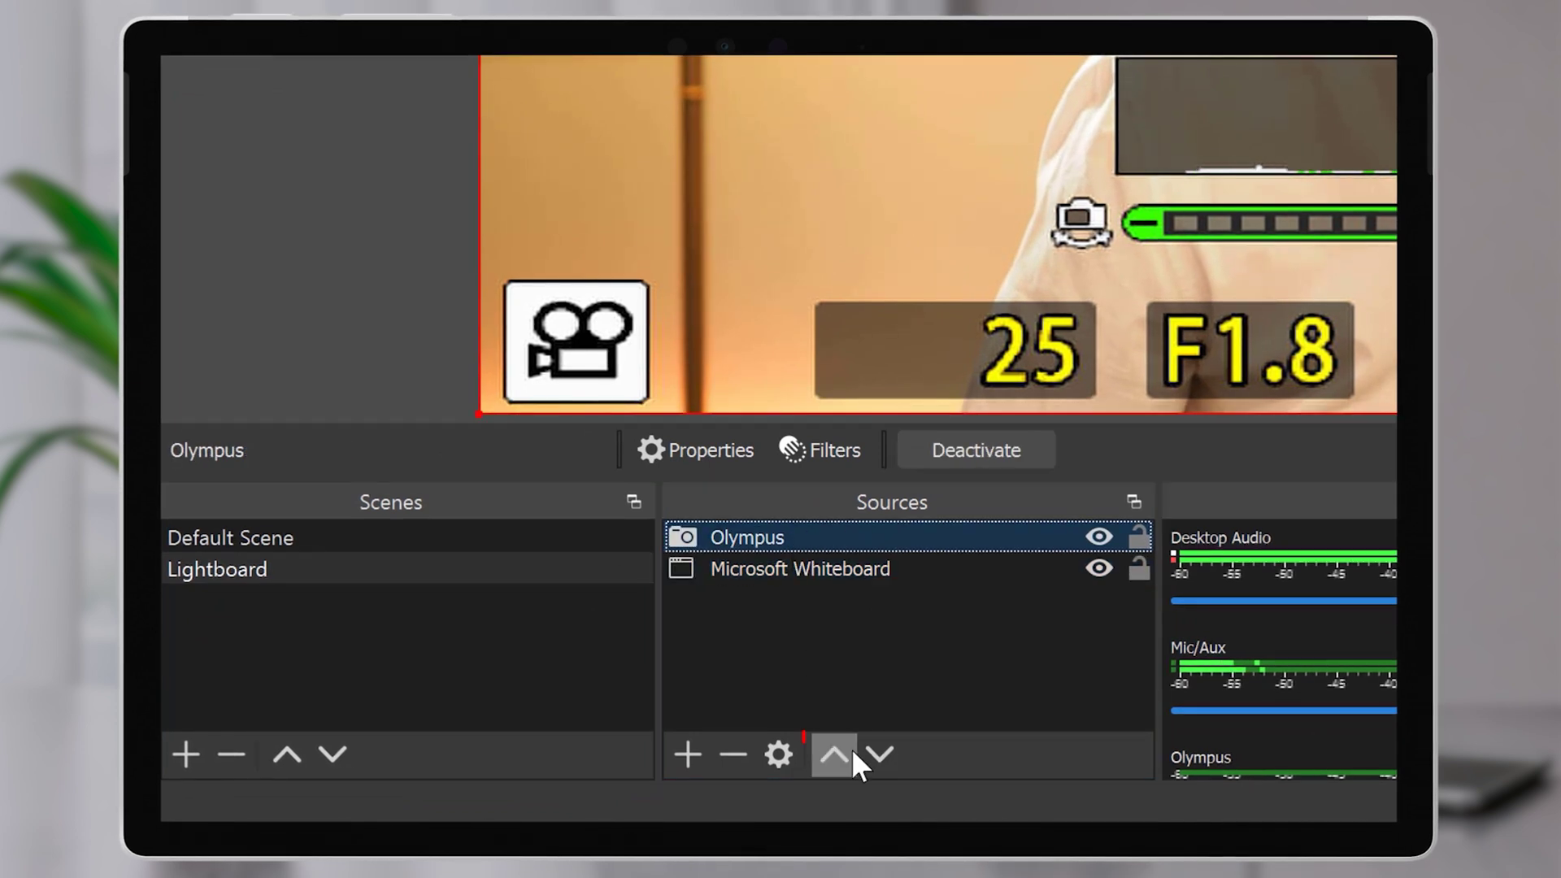
{"action": "left_click", "coordinate": [887, 768]}
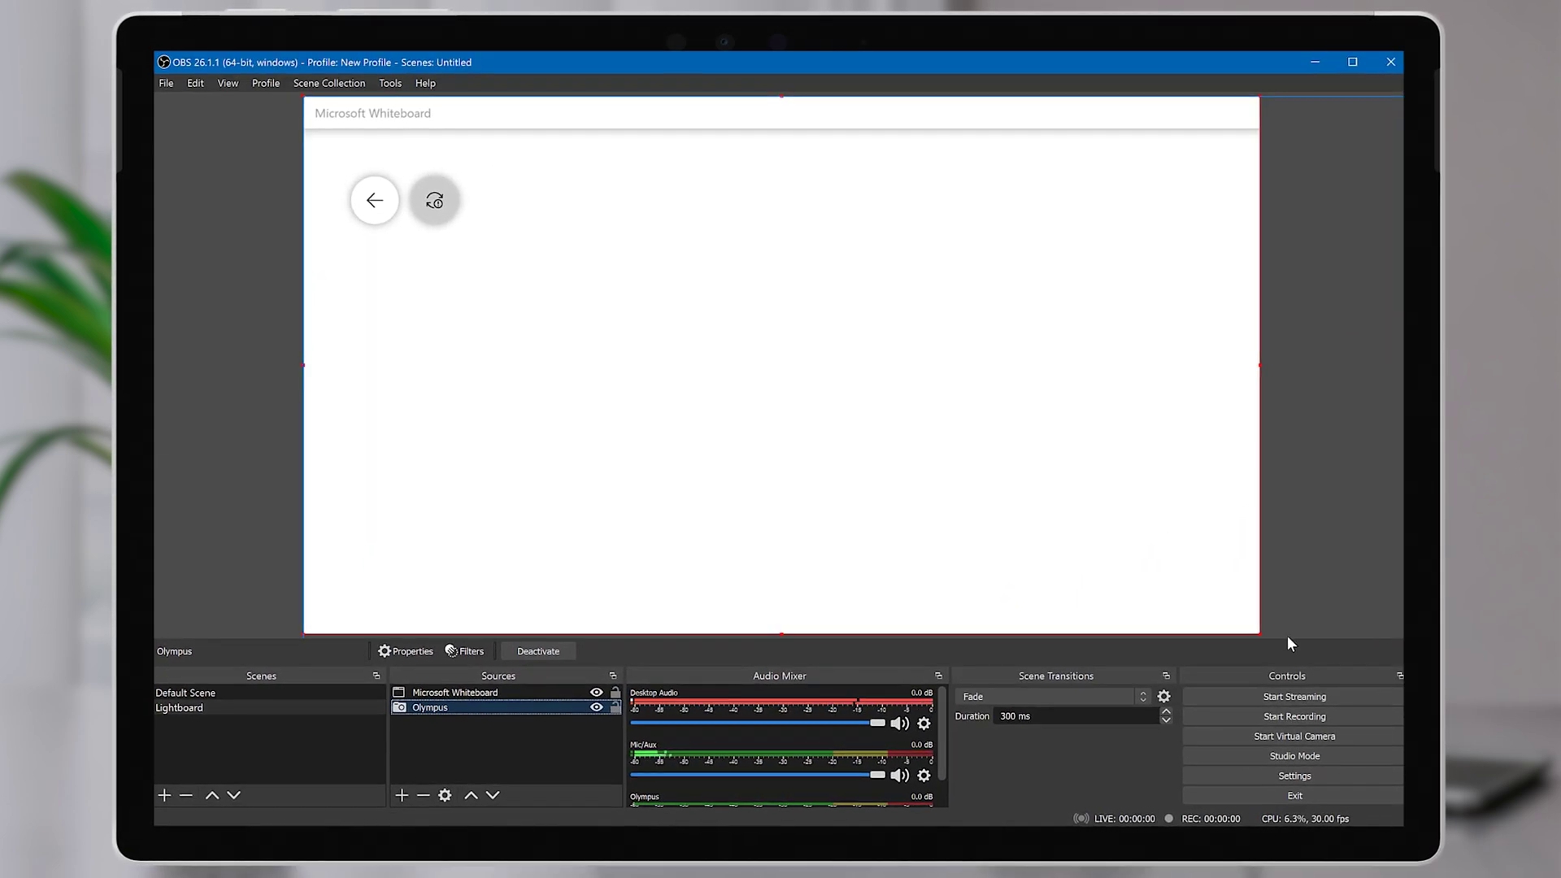
Shrink the Olympus source from its corner and enlarge it back to fill the canvas.
{"action": "left_click_drag", "start_coordinate": [1261, 634], "coordinate": [763, 389]}
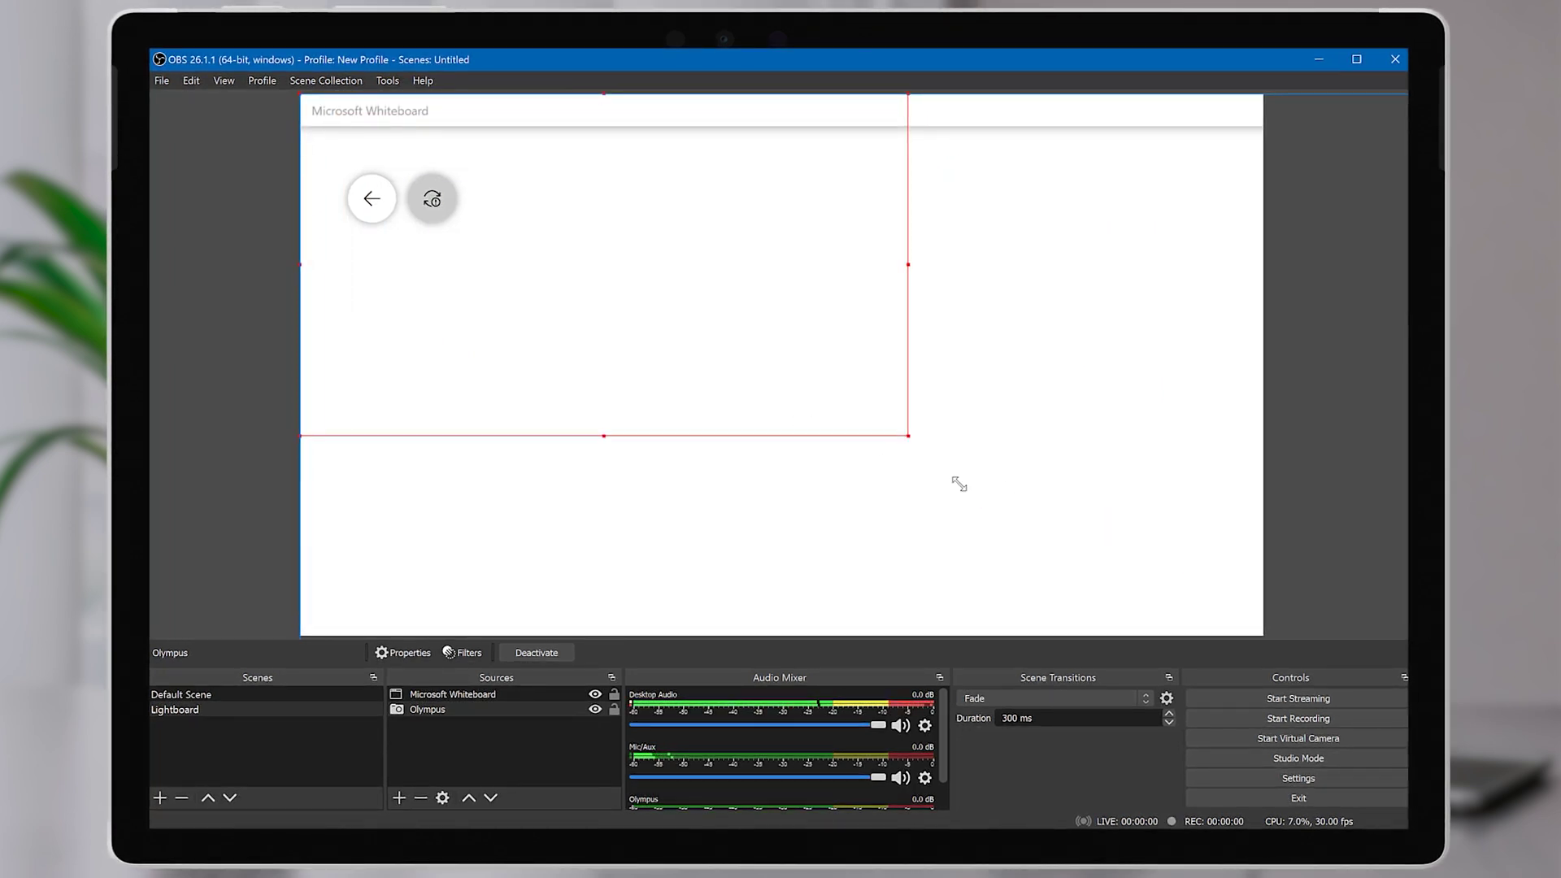
{"action": "left_click_drag", "start_coordinate": [959, 483], "coordinate": [1260, 635]}
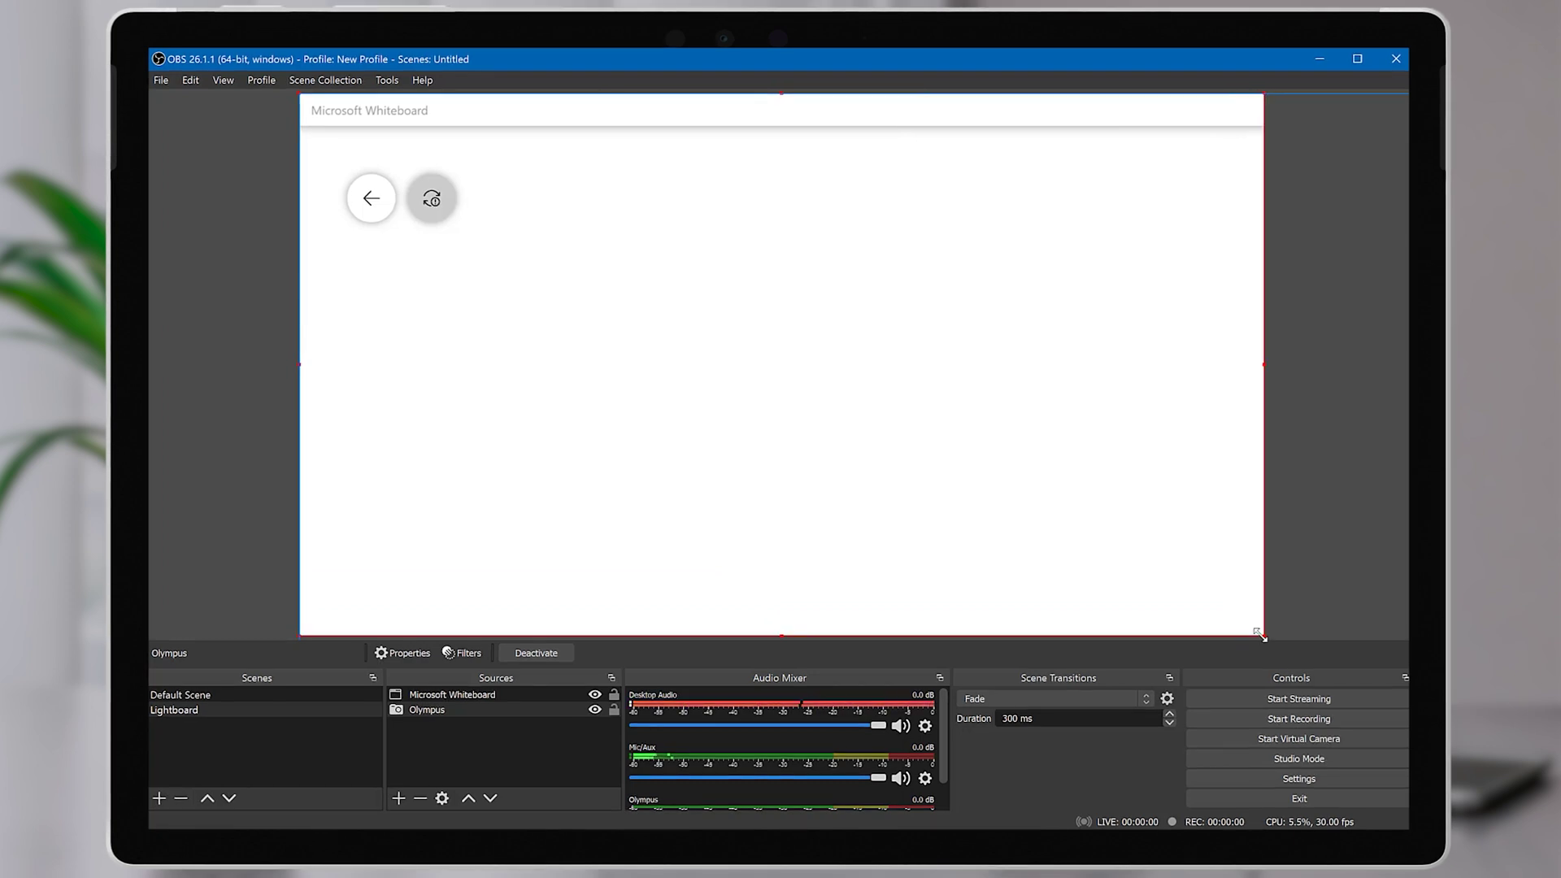
Reposition and scale down the Microsoft Whiteboard source so the whole captured window fits the canvas.
{"action": "left_click", "coordinate": [504, 693]}
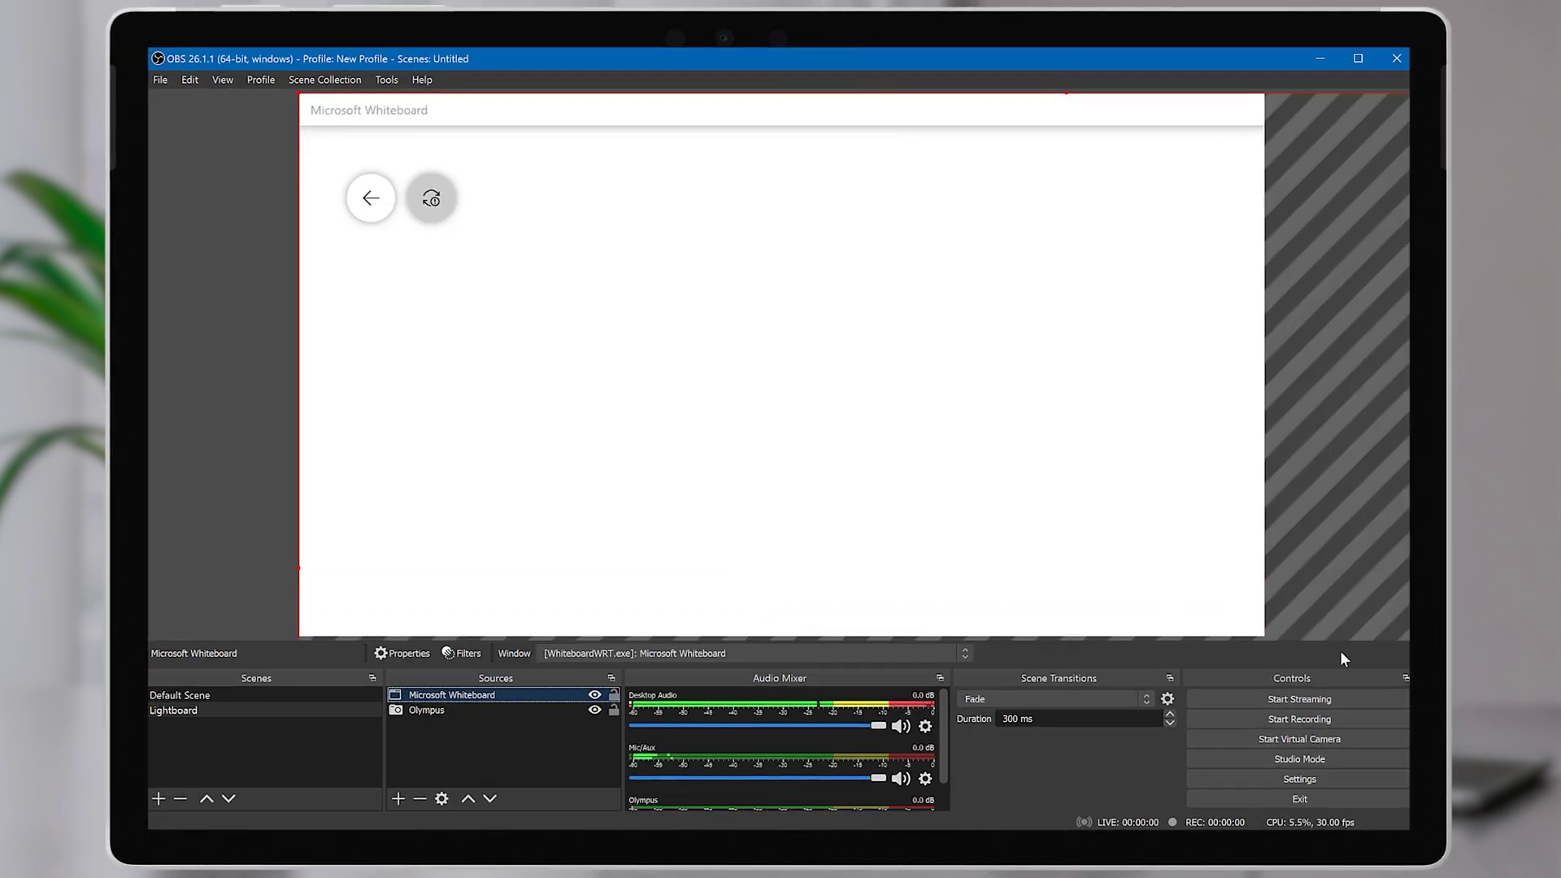
{"action": "left_click_drag", "start_coordinate": [1030, 539], "coordinate": [1151, 637]}
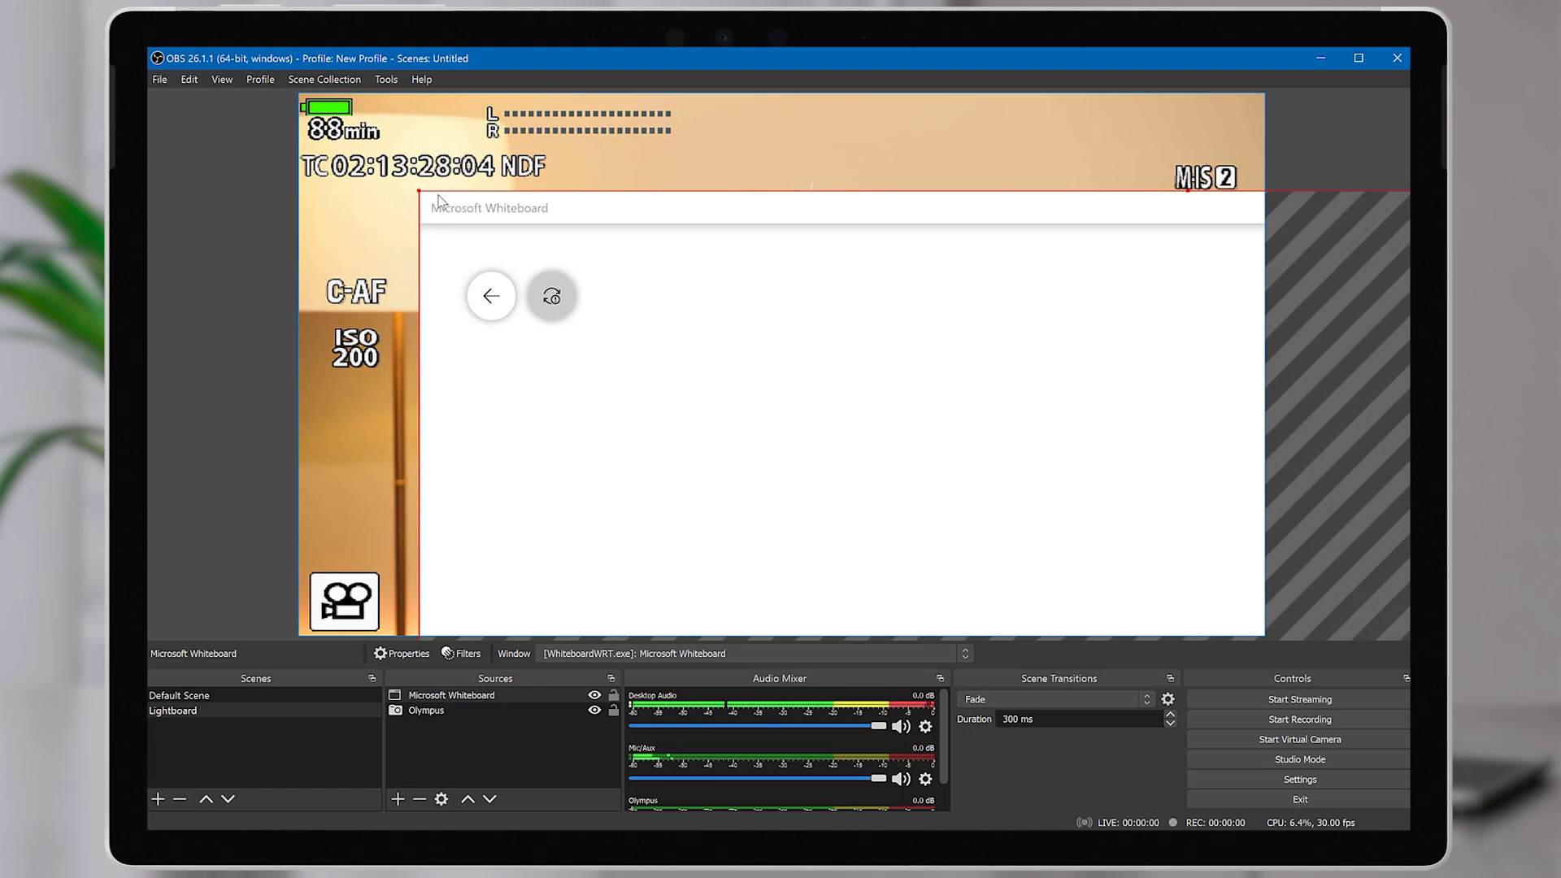
{"action": "left_click_drag", "start_coordinate": [437, 213], "coordinate": [629, 338]}
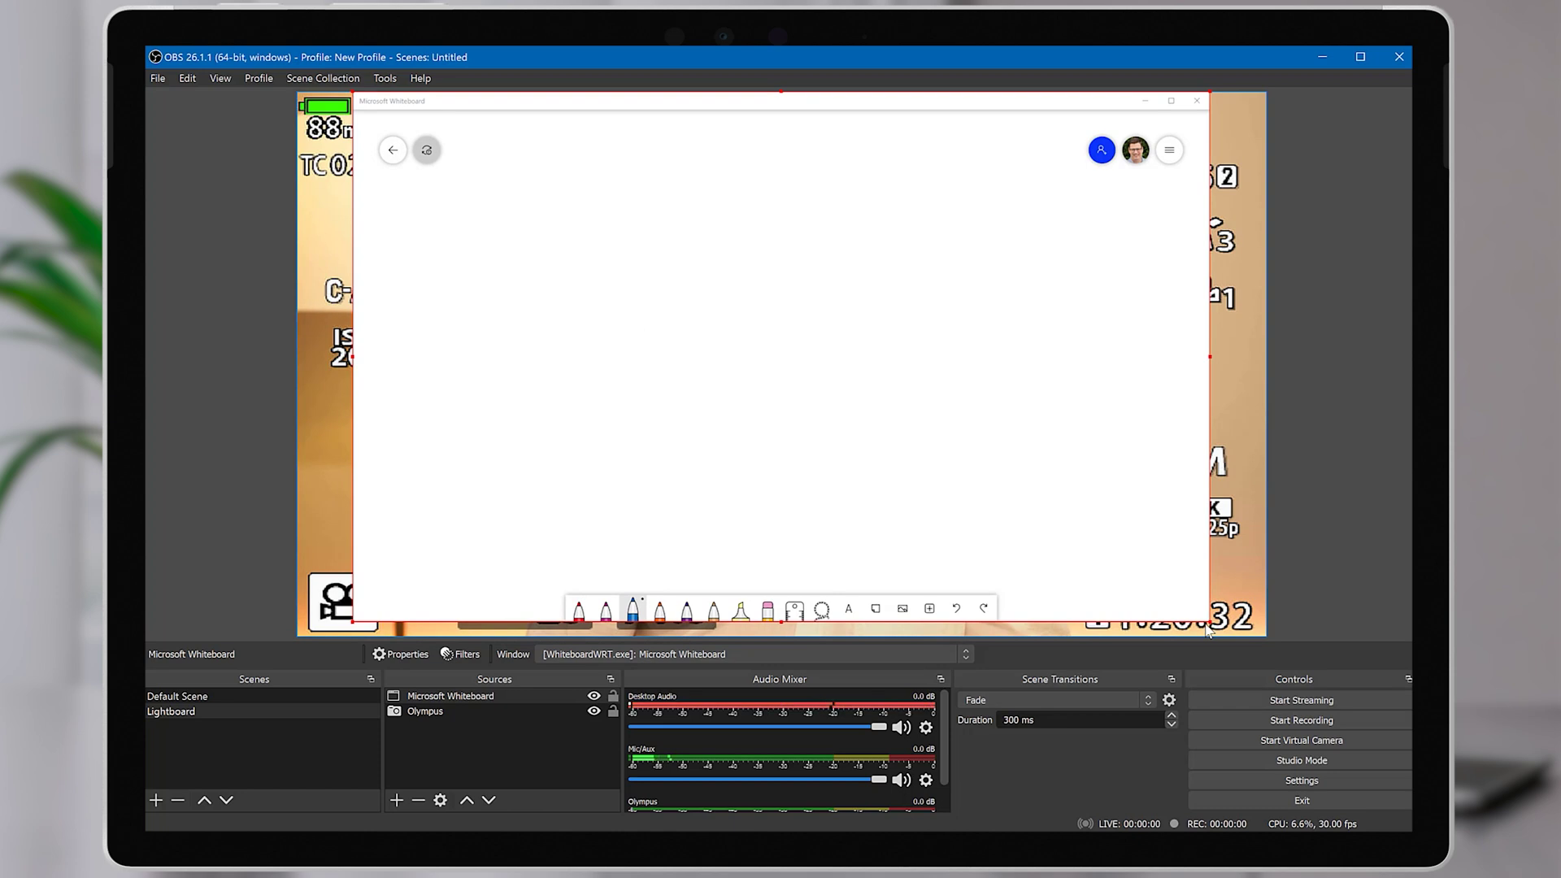
{"action": "left_click_drag", "start_coordinate": [1206, 617], "coordinate": [1232, 642]}
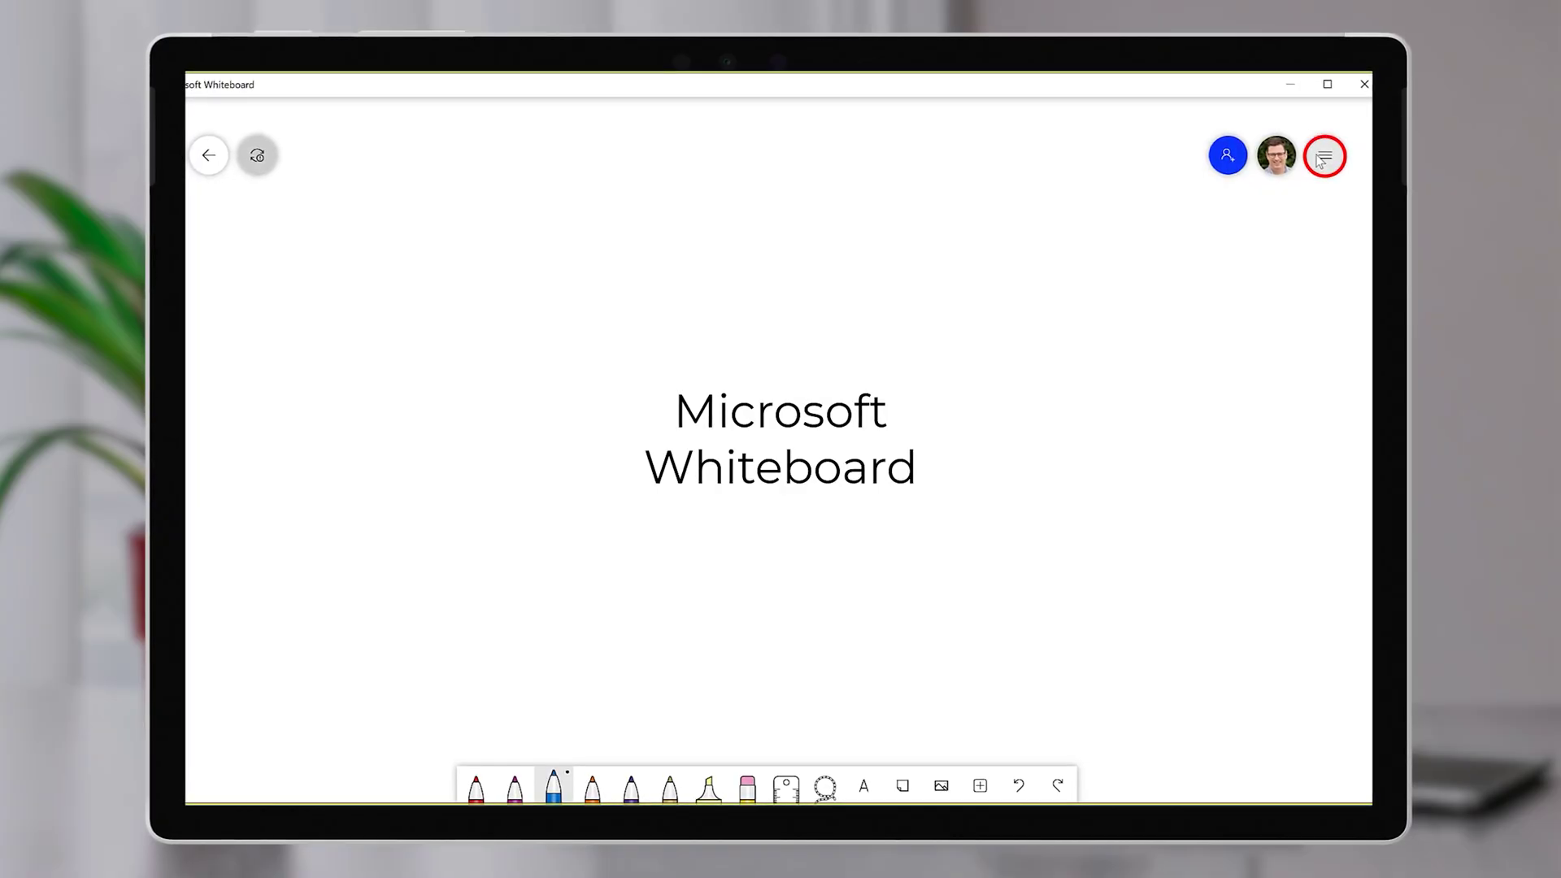
In Microsoft Whiteboard, change the board's background colour to light green.
{"action": "left_click", "coordinate": [1322, 157]}
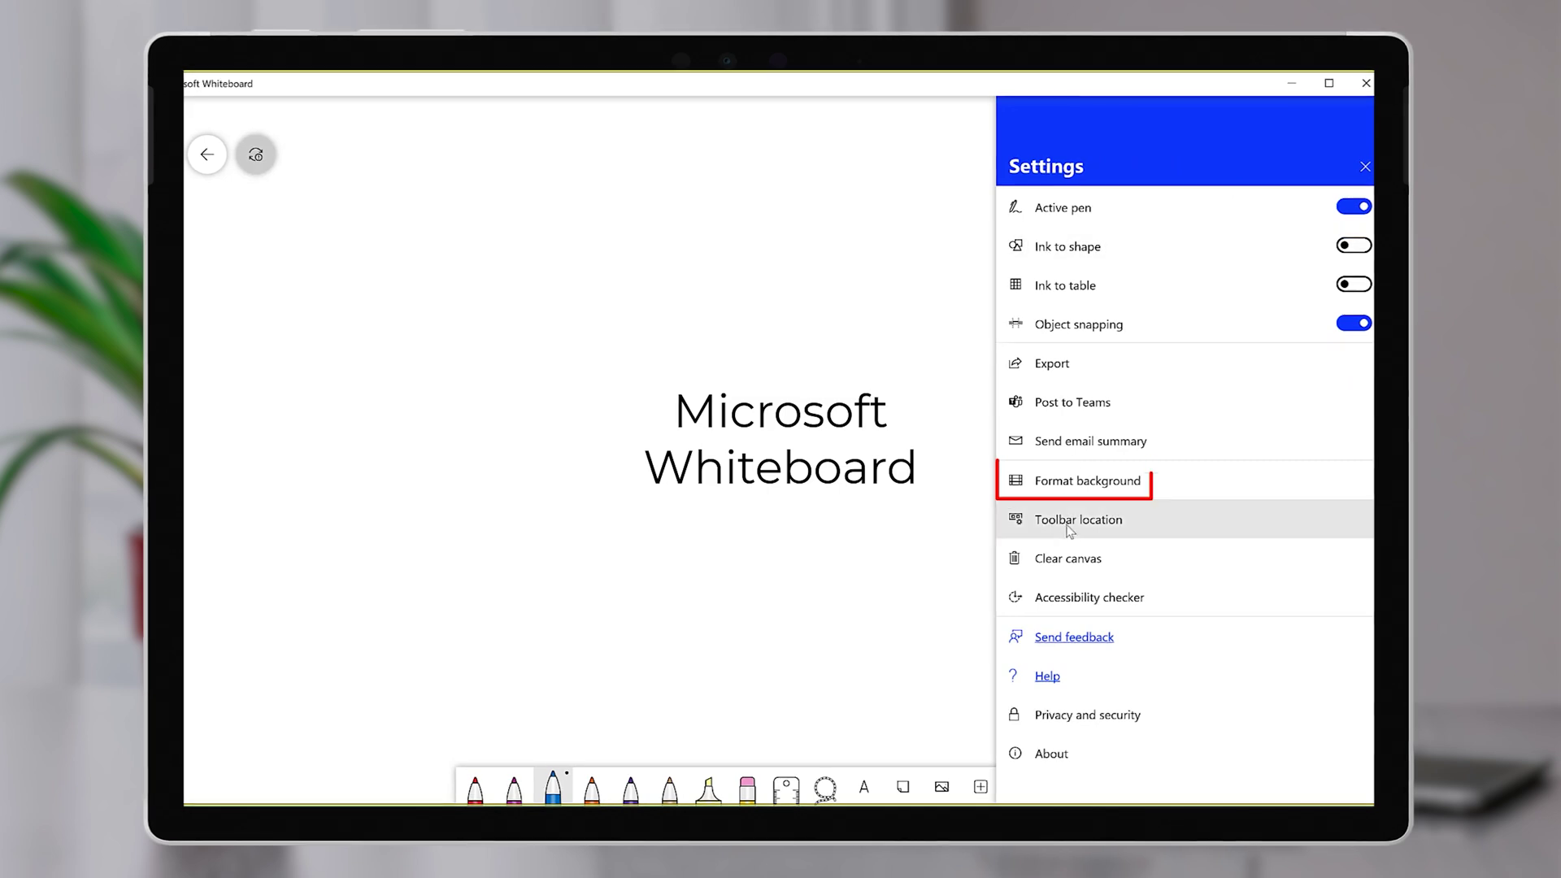
{"action": "left_click", "coordinate": [1079, 483]}
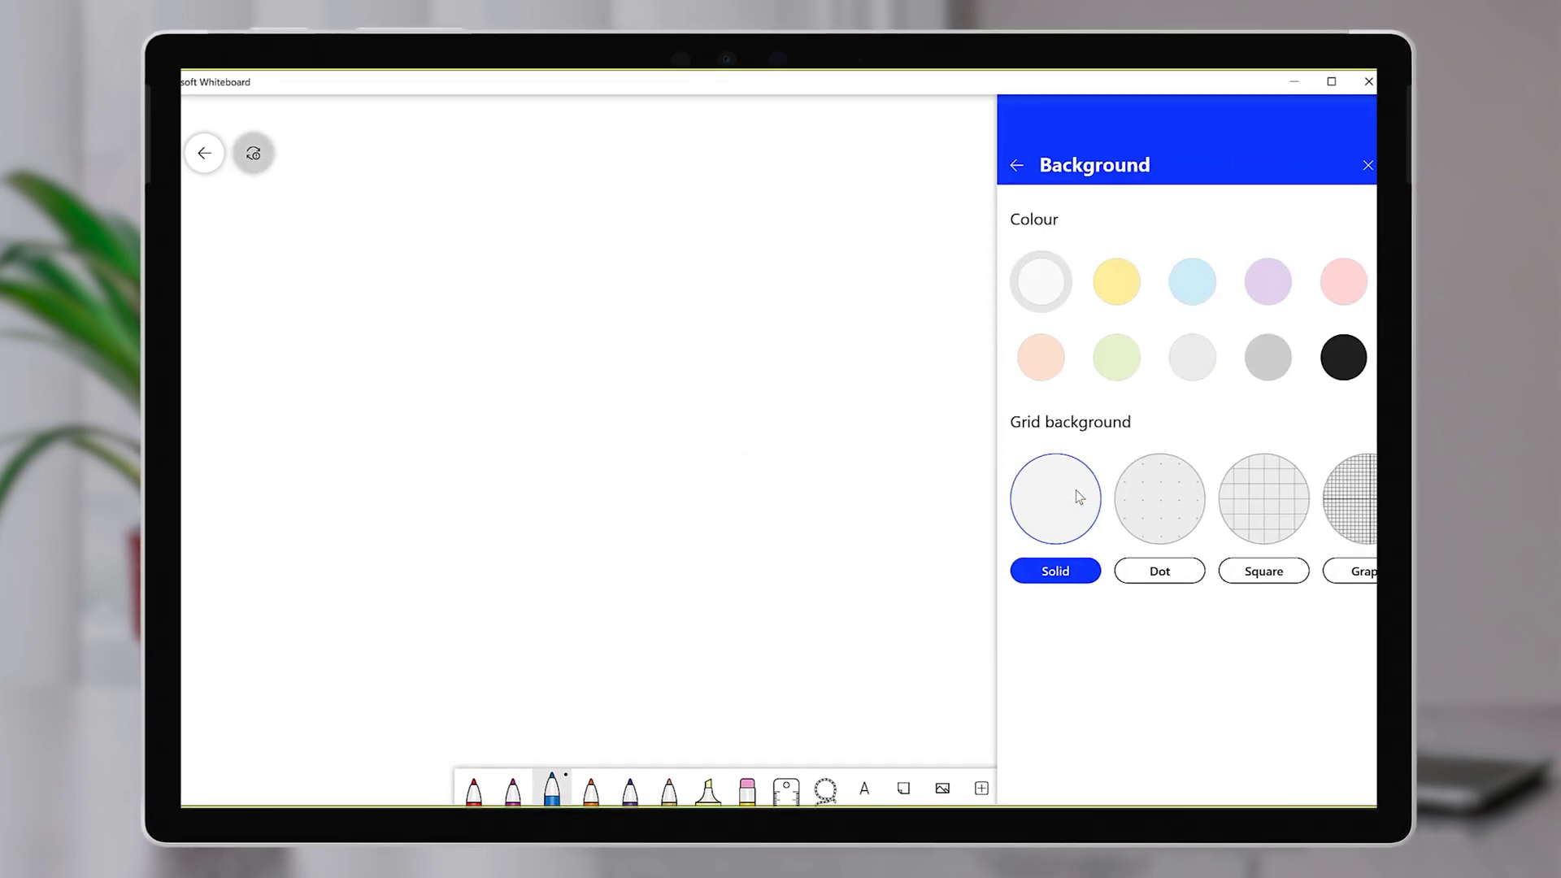
{"action": "left_click", "coordinate": [1123, 366]}
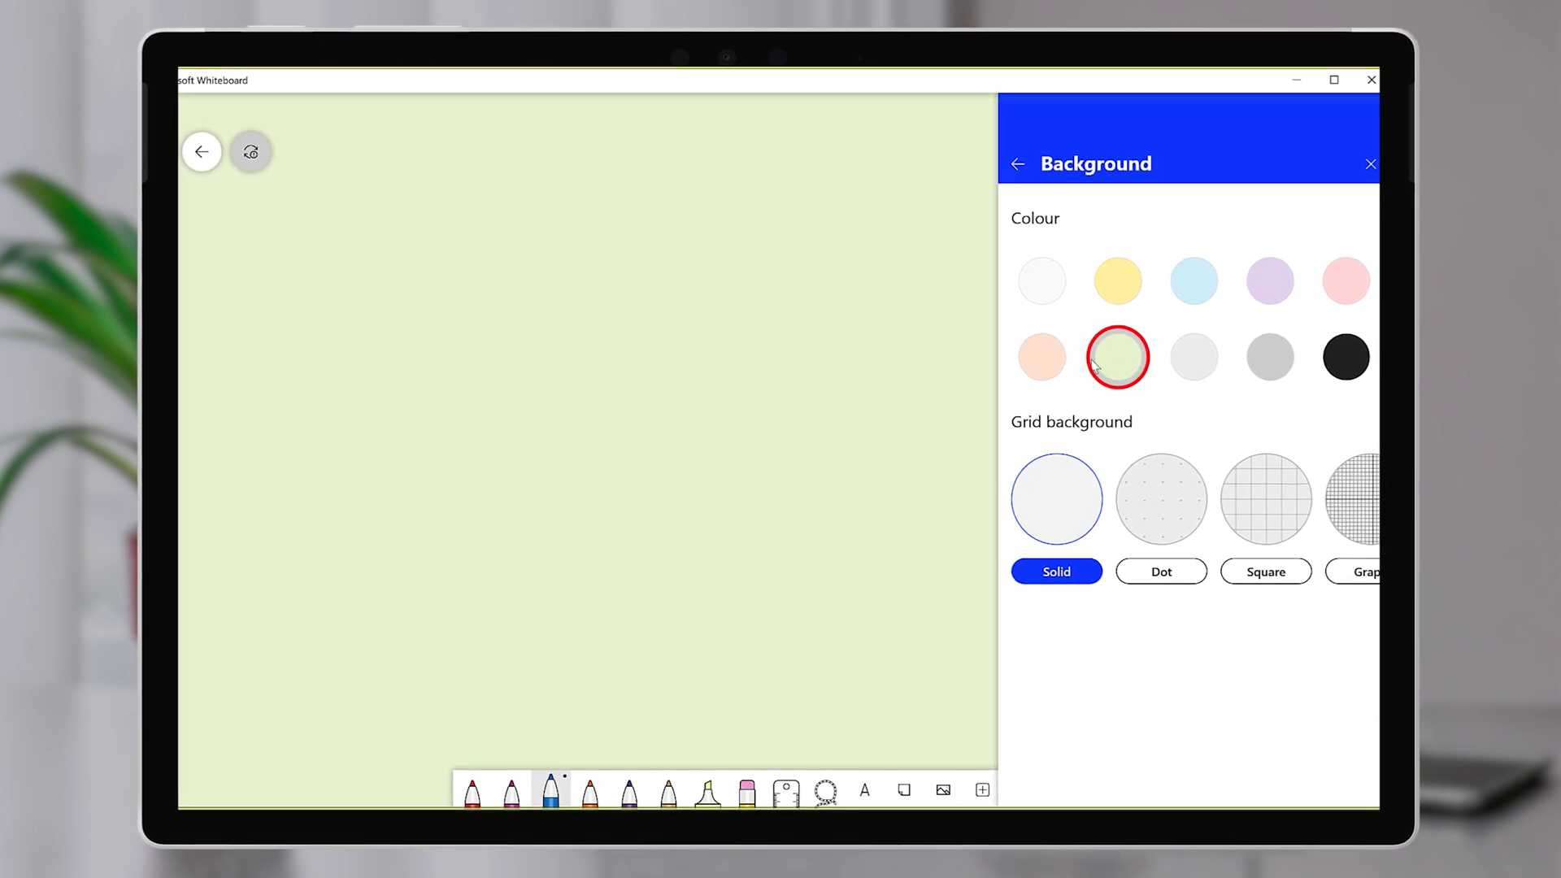
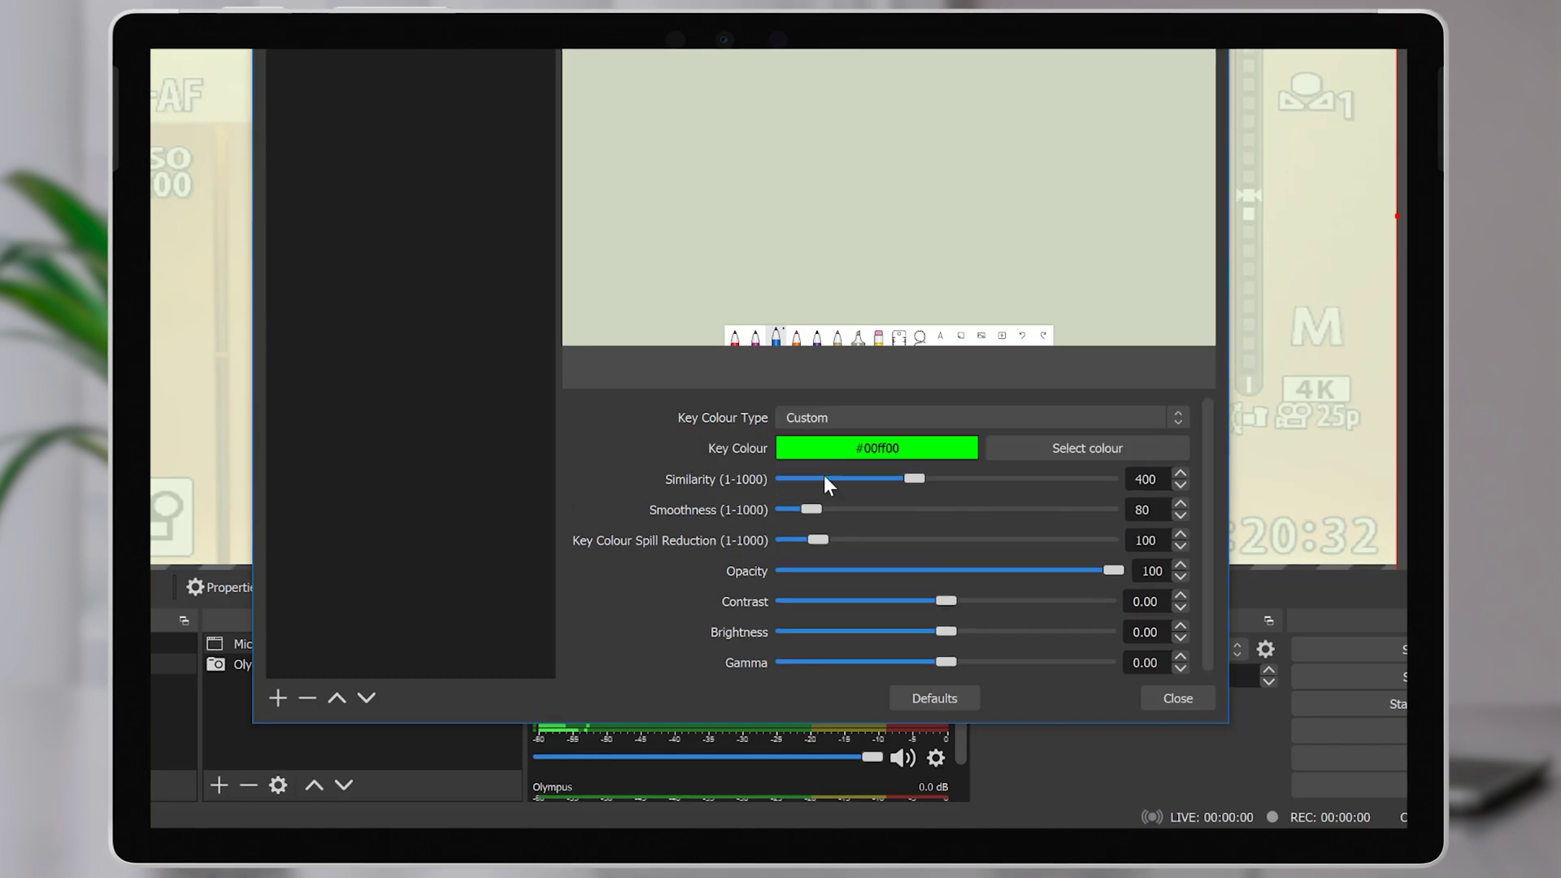
In OBS, set the Chroma Key filter's custom key colour to #e5f3cc by sampling the whiteboard's green background from the screen.
{"action": "left_click", "coordinate": [1053, 447]}
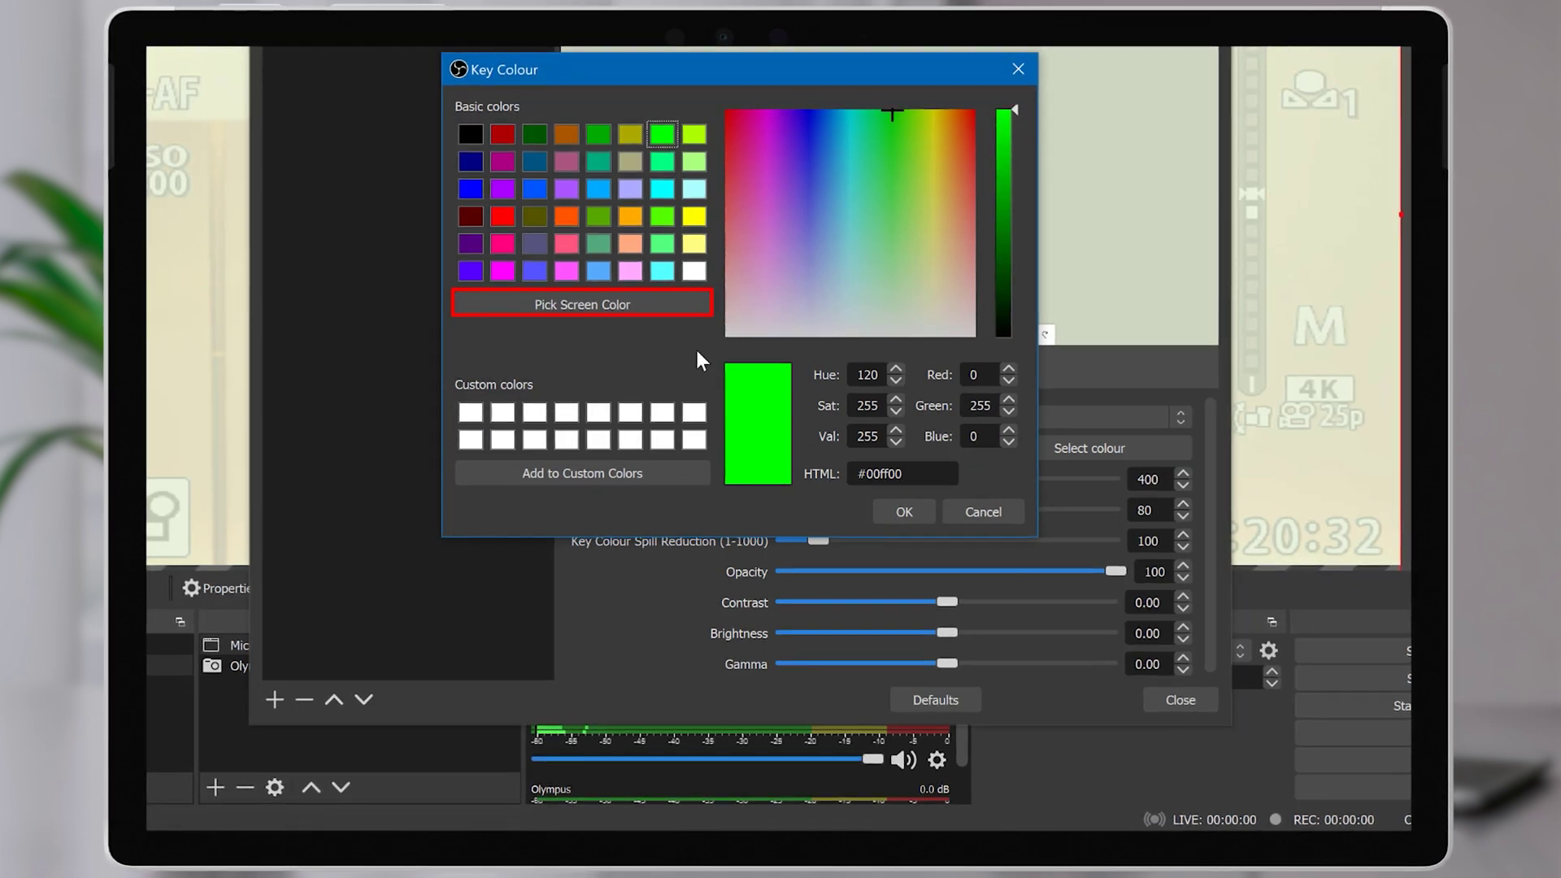
{"action": "left_click", "coordinate": [618, 299]}
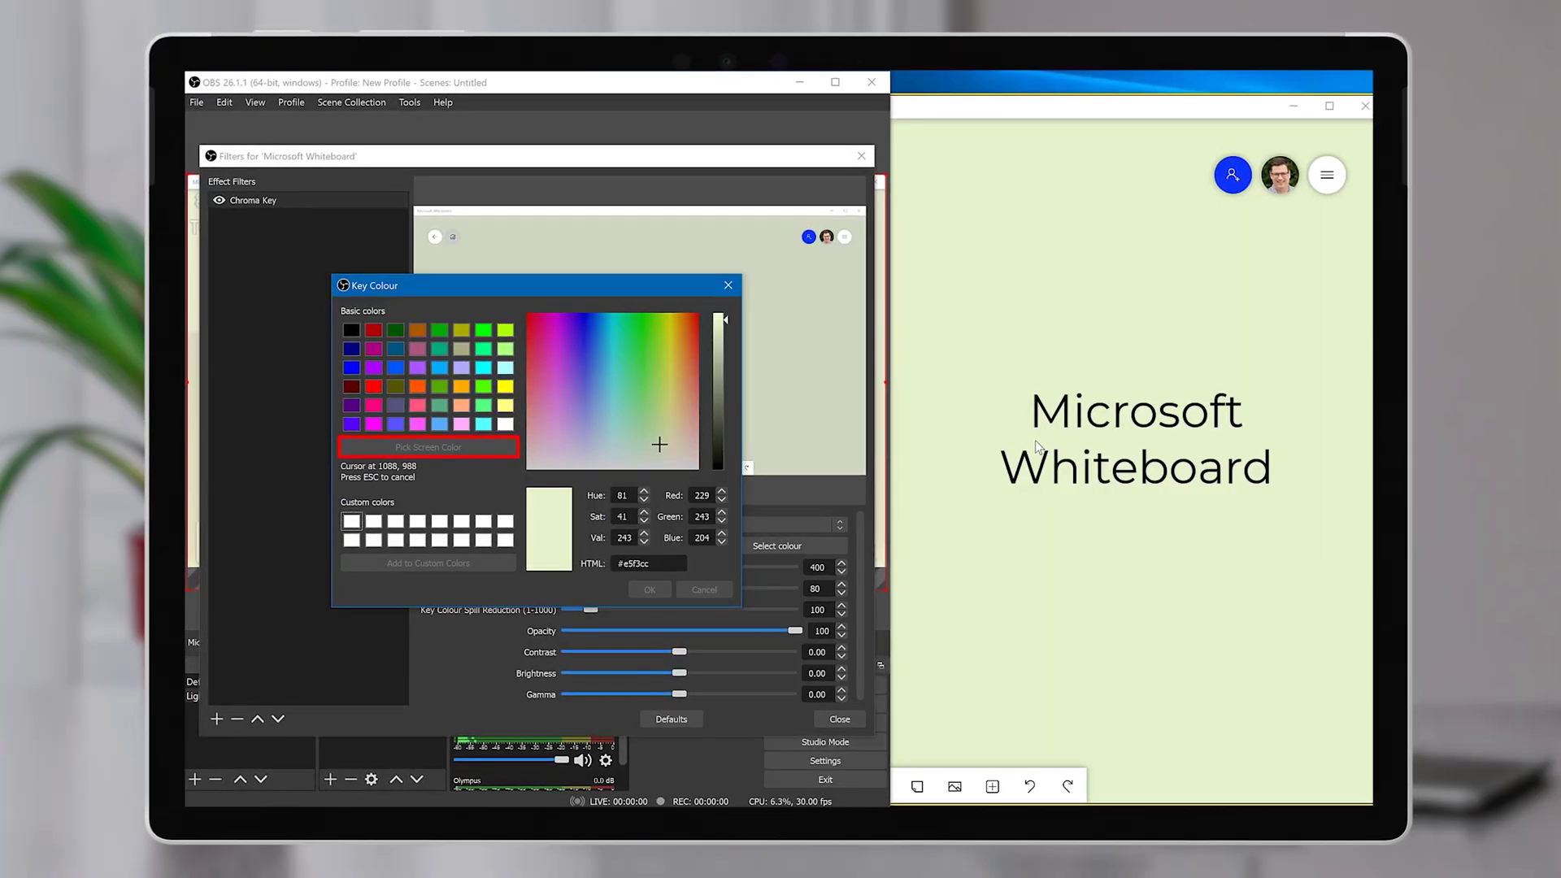
{"action": "left_click", "coordinate": [1038, 445]}
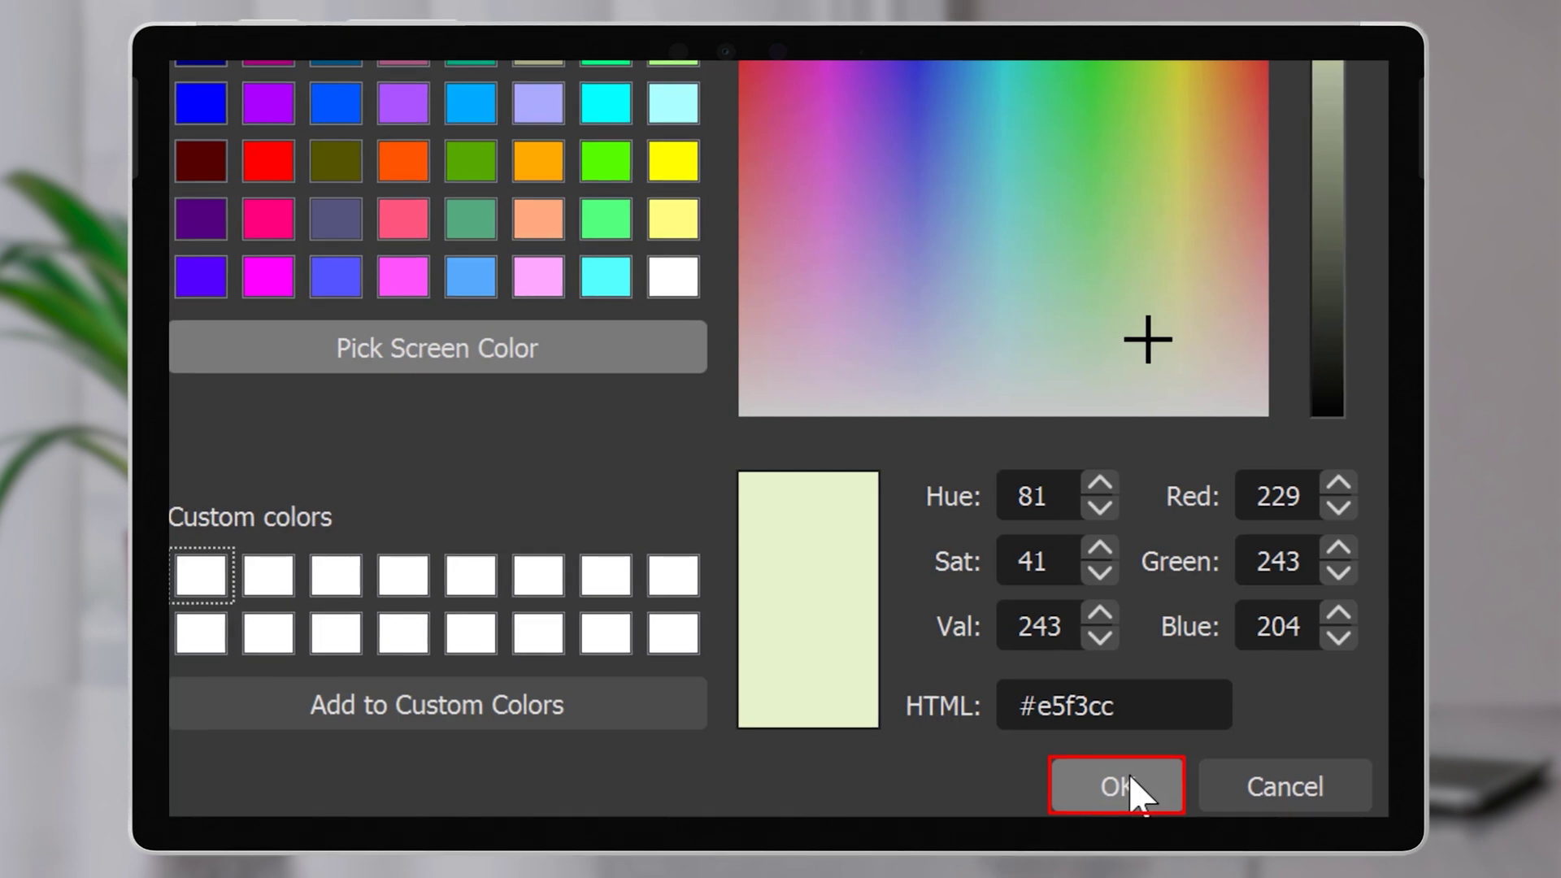
{"action": "left_click", "coordinate": [1117, 785]}
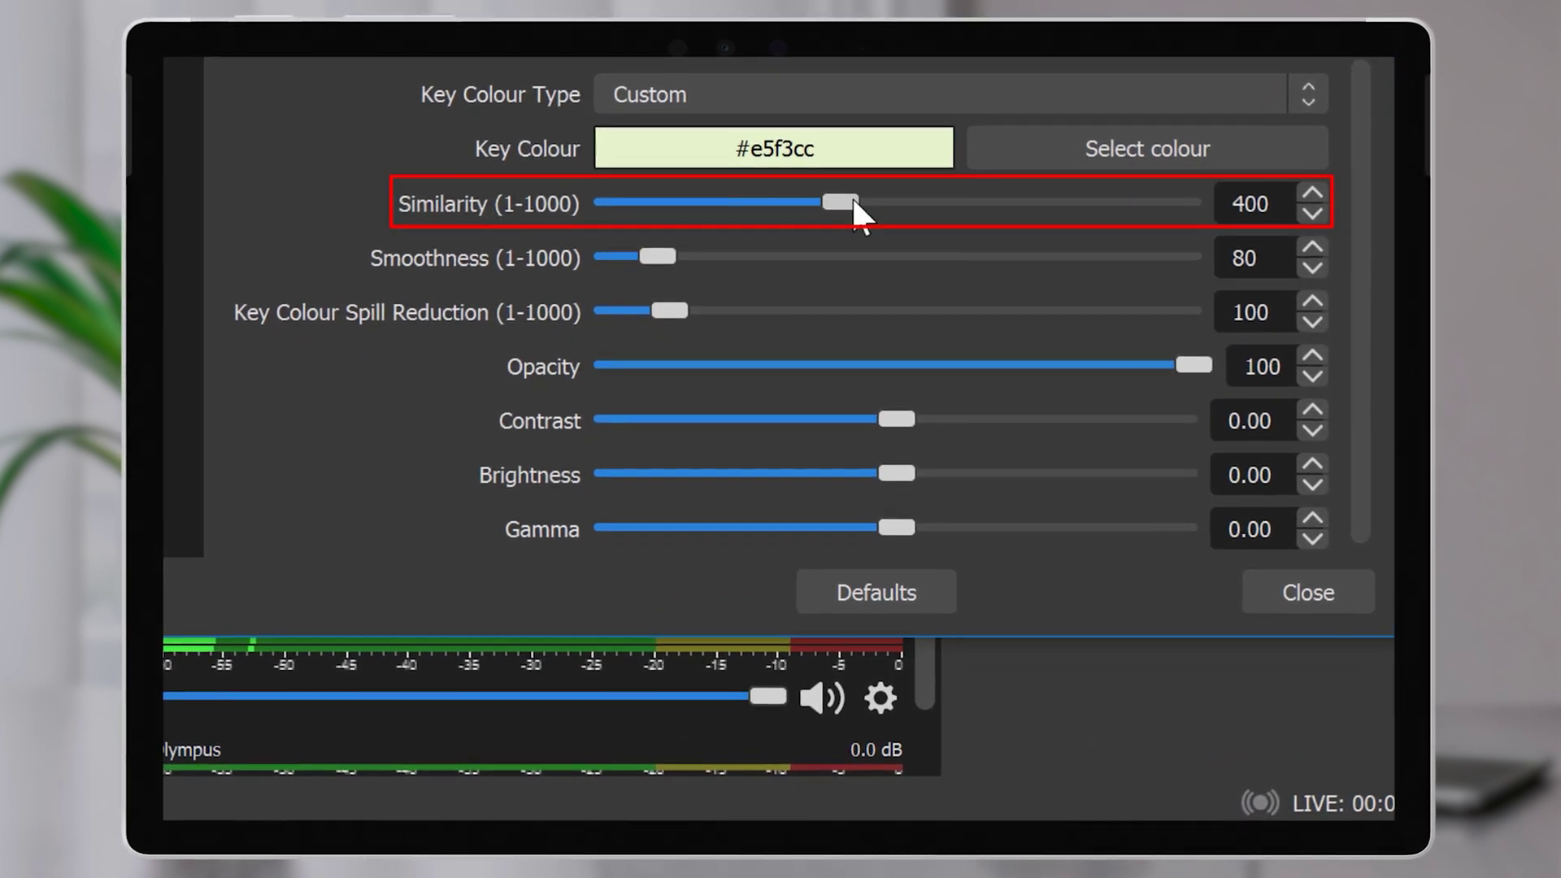
Reduce the Chroma Key filter's Similarity and Smoothness to 1 each and close the filter settings.
{"action": "left_click_drag", "start_coordinate": [846, 202], "coordinate": [573, 203]}
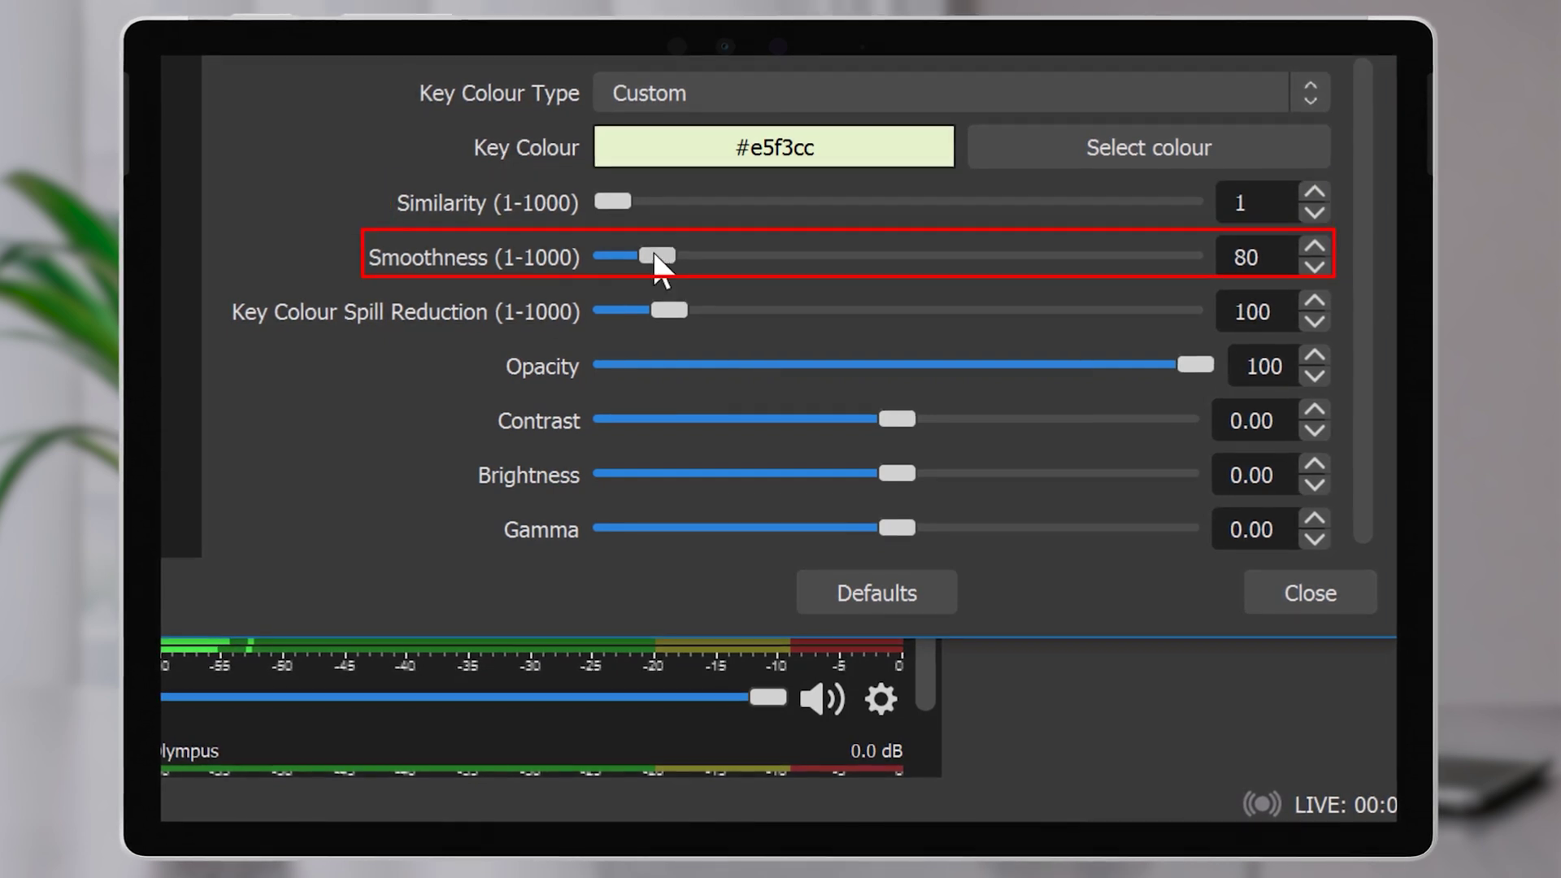
{"action": "left_click", "coordinate": [1286, 600]}
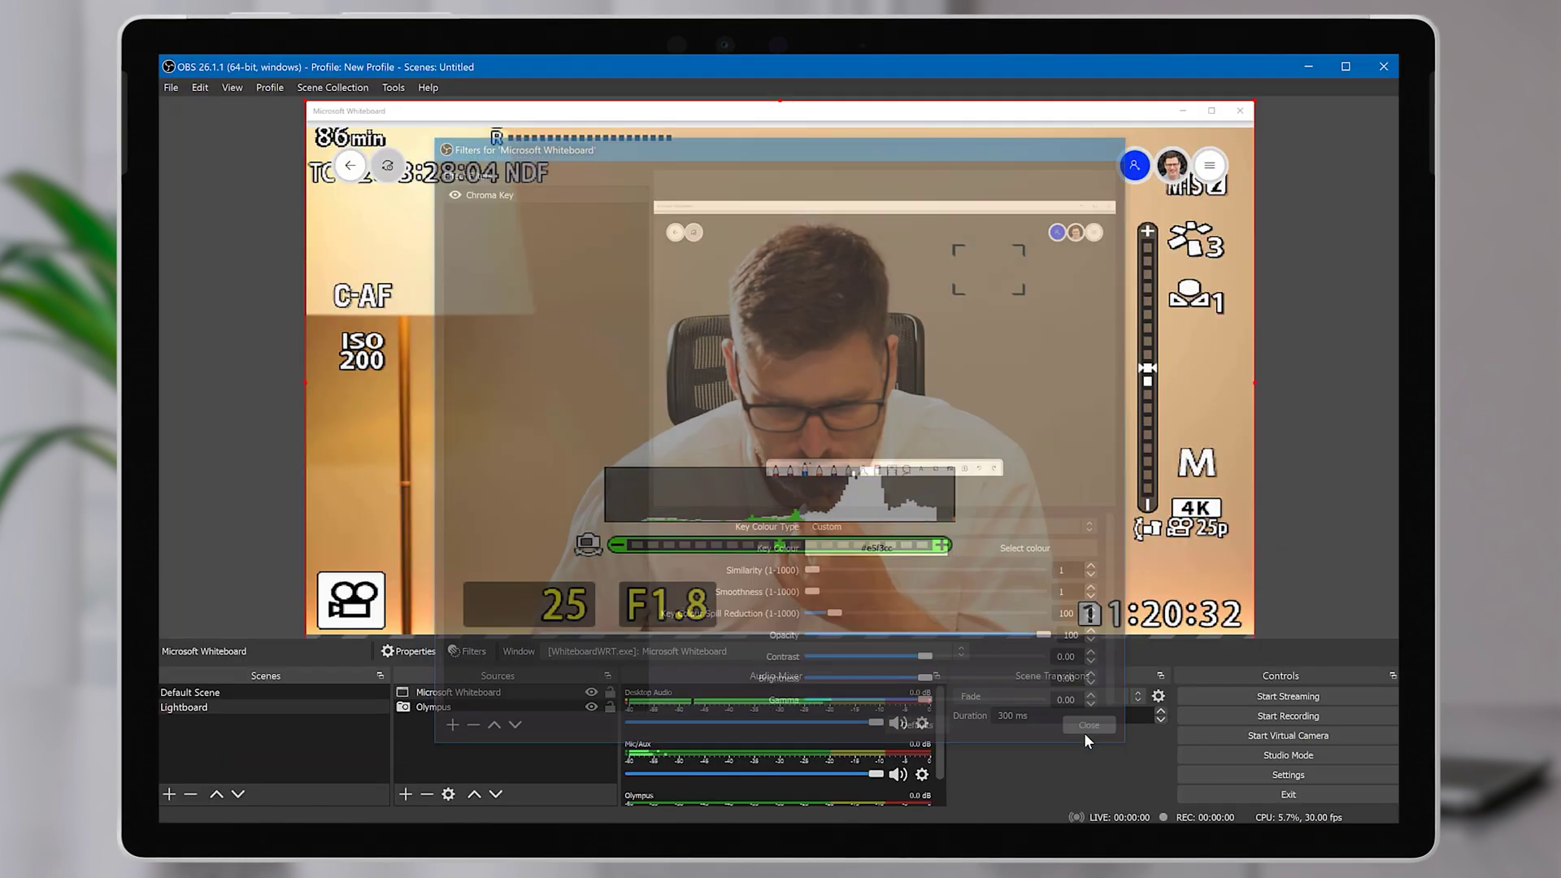